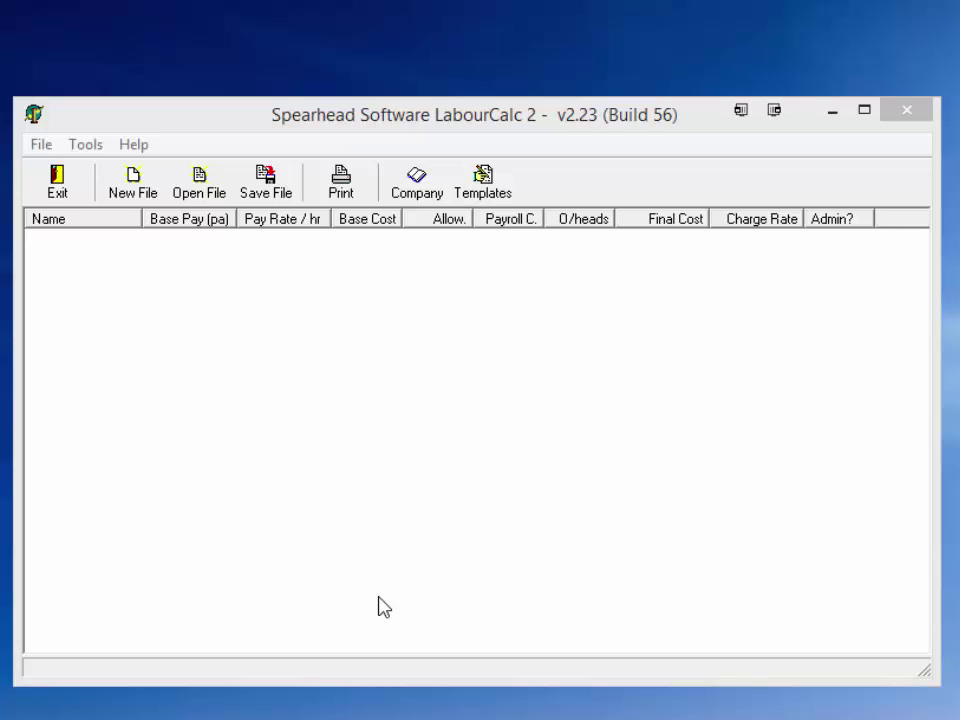
pyautogui.click(417, 190)
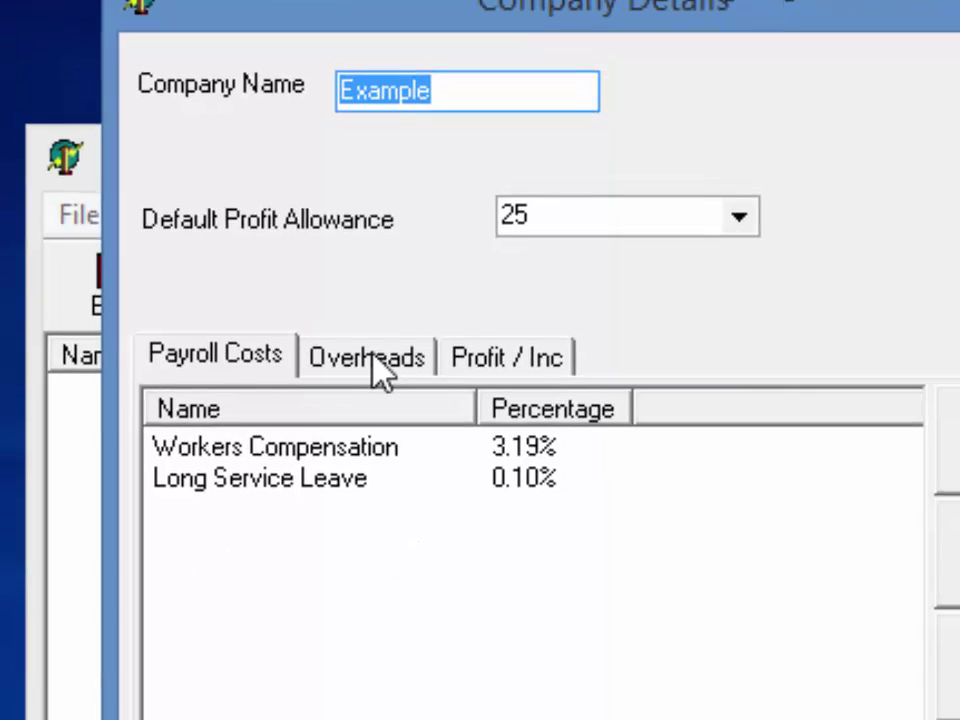
# Step: Delete the Worker's Compensation item from the company's Overheads list
pyautogui.click(395, 436)
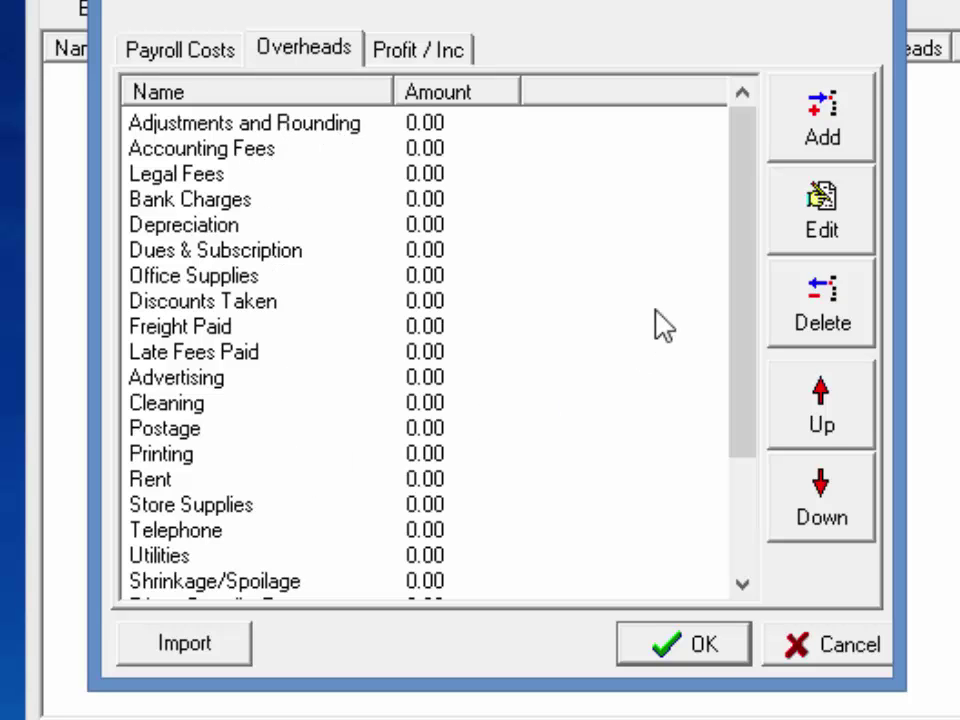
pyautogui.moveTo(744, 221); pyautogui.dragTo(733, 369)
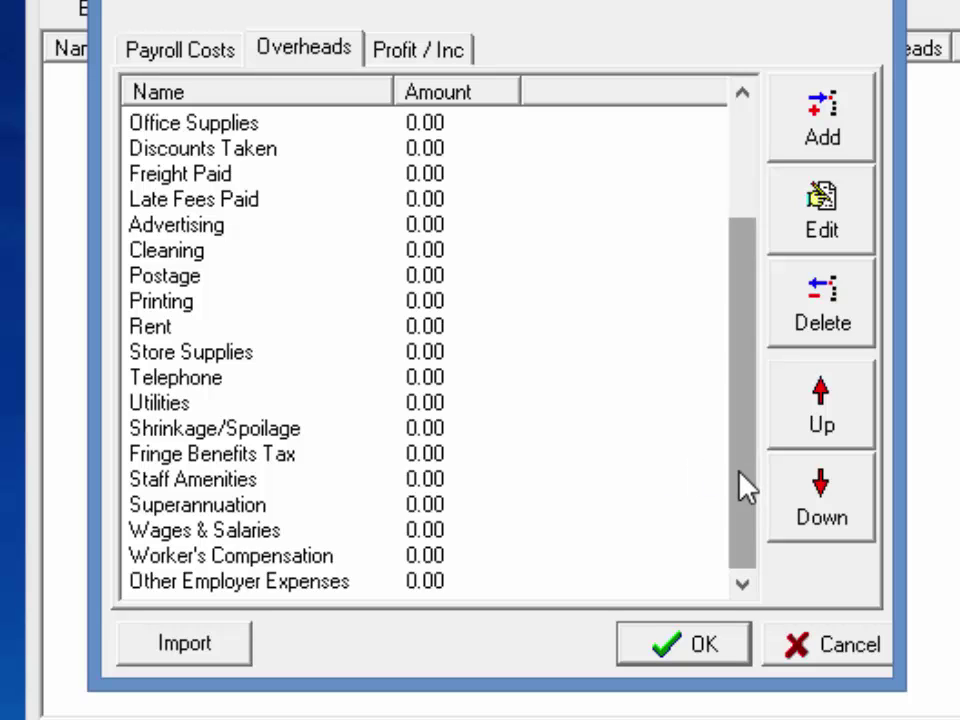
pyautogui.click(280, 560)
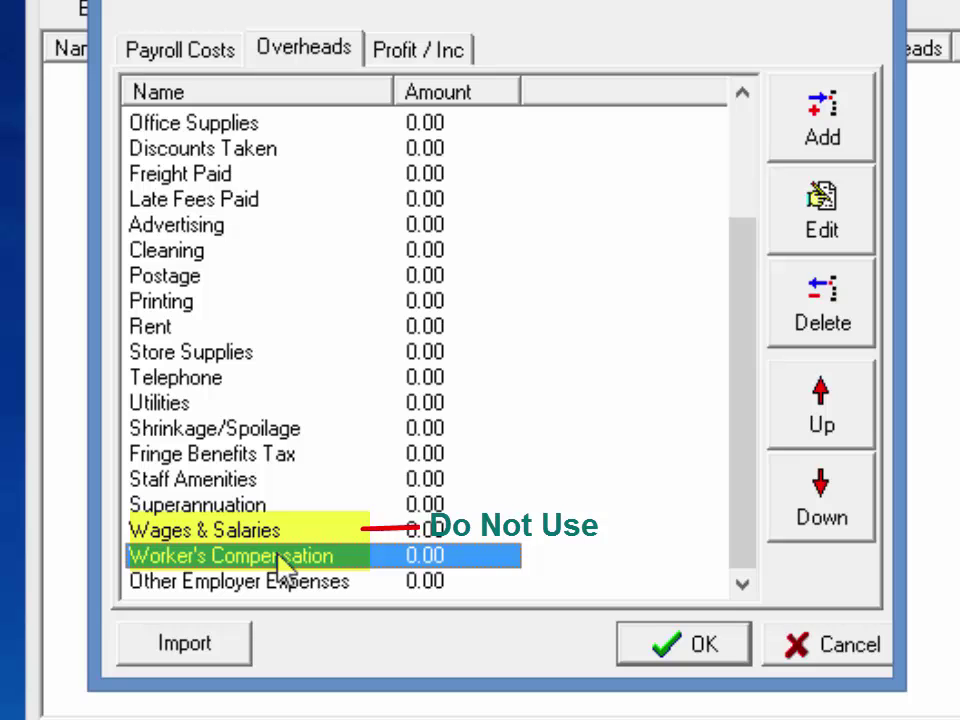
pyautogui.click(810, 320)
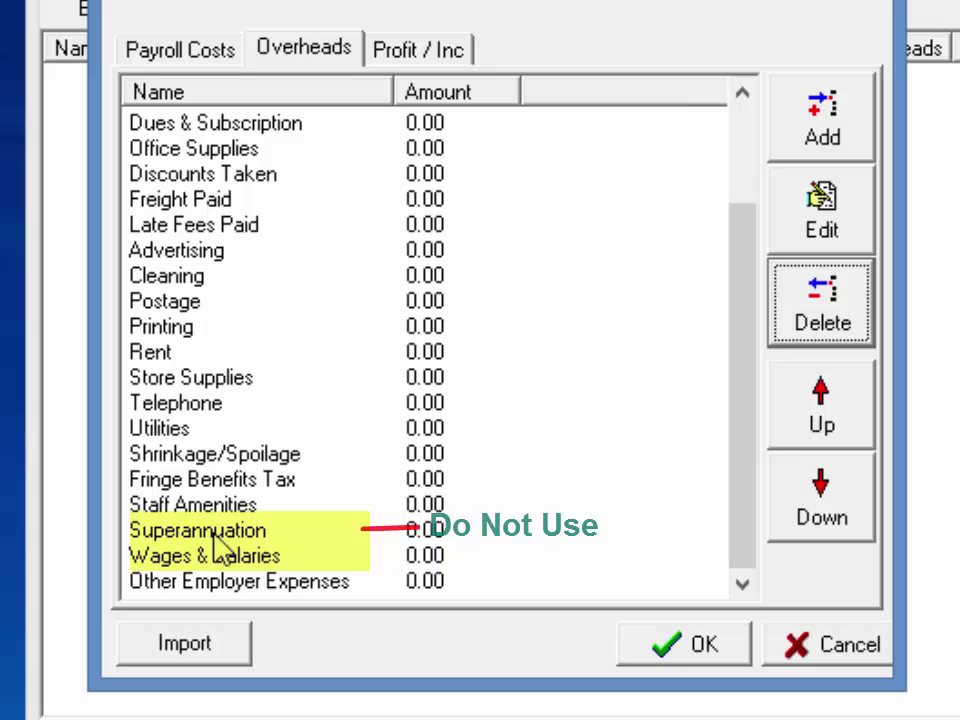
pyautogui.click(440, 50)
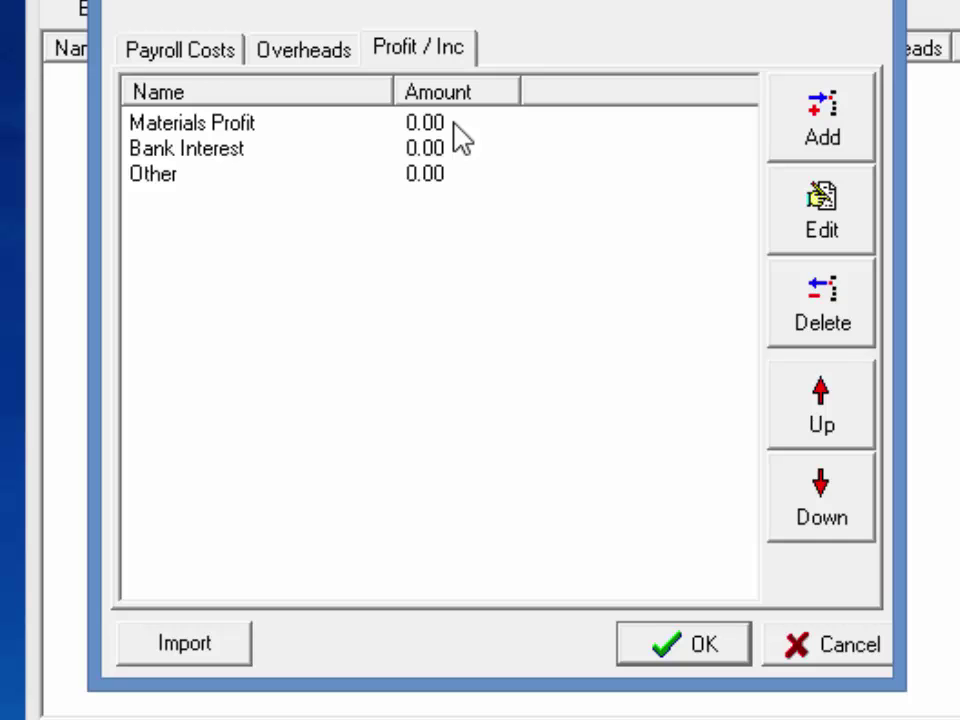
# Step: Discard the company edits without saving and open Case Study.lbc
pyautogui.click(852, 640)
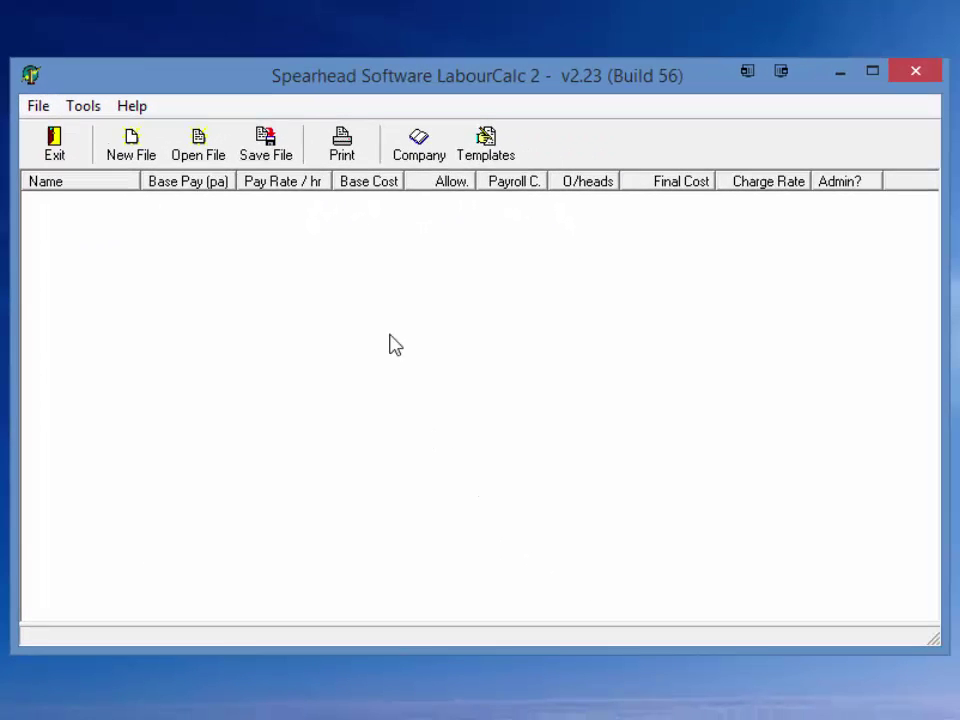
pyautogui.click(199, 141)
pyautogui.click(815, 481)
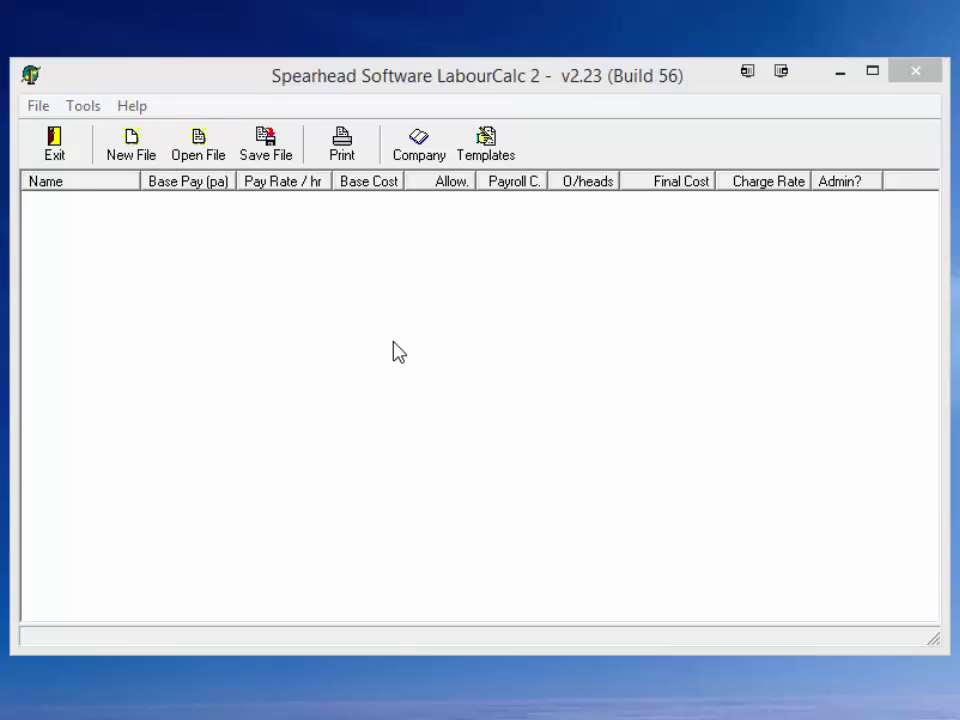
pyautogui.doubleClick(662, 163)
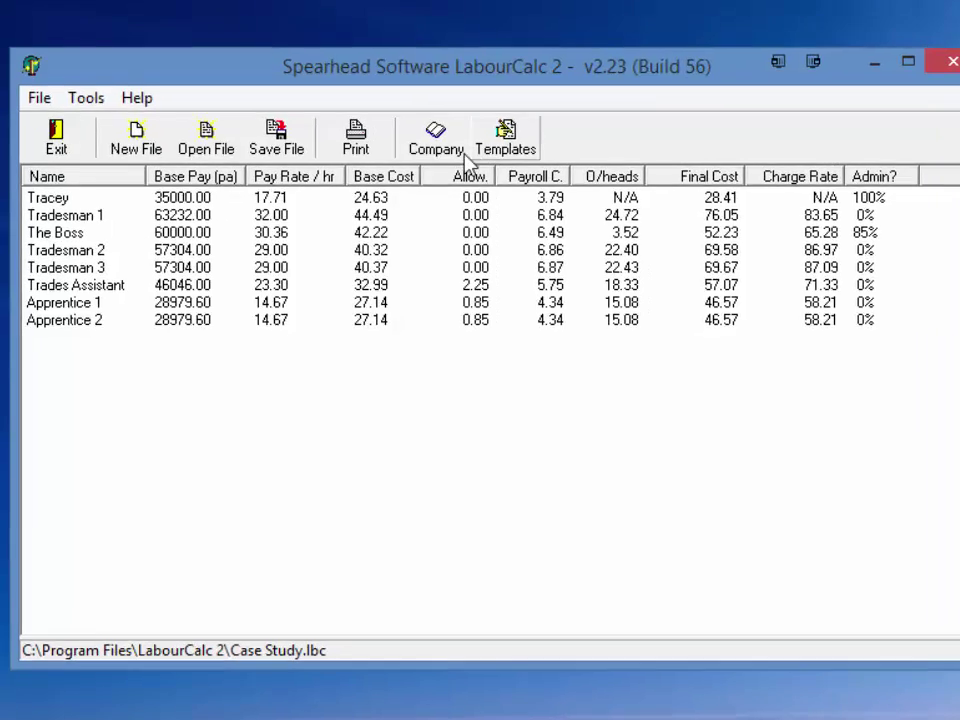
# Step: Open the Case Study company details and scroll through its Overheads amounts
pyautogui.click(424, 150)
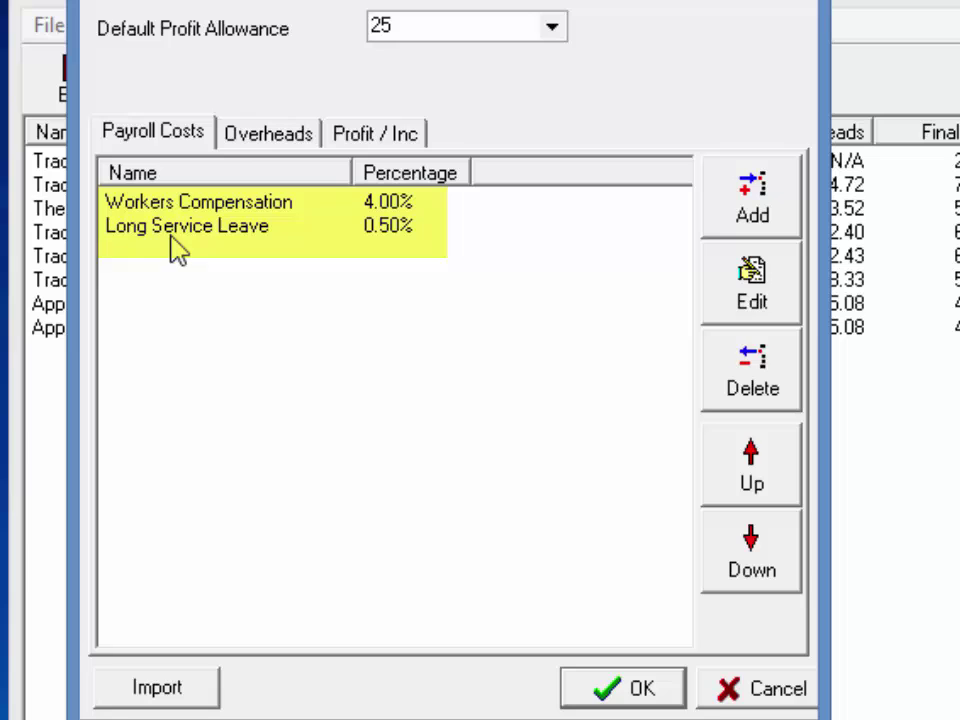
pyautogui.click(266, 128)
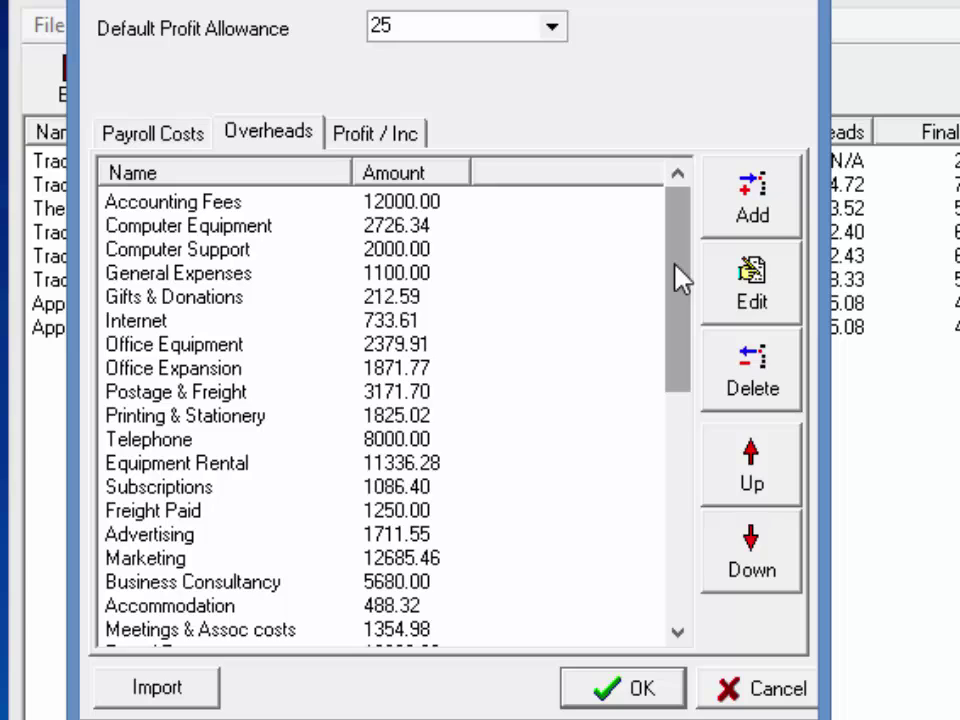
pyautogui.moveTo(675, 264); pyautogui.dragTo(672, 505)
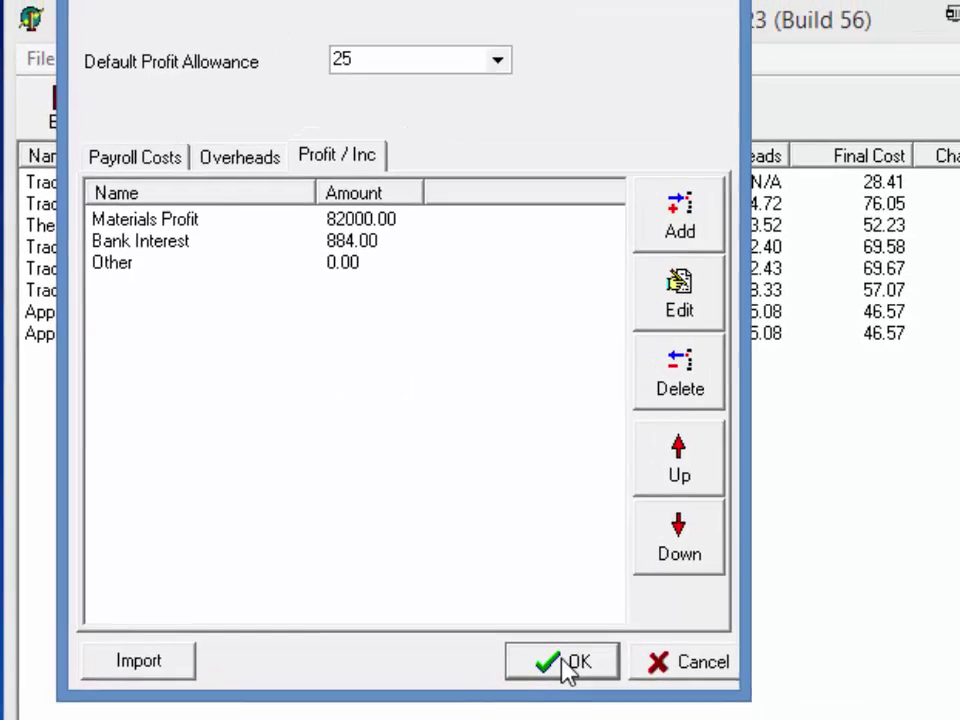
# Step: Confirm the Company Details dialog with OK to return to the eight-worker table
pyautogui.click(628, 690)
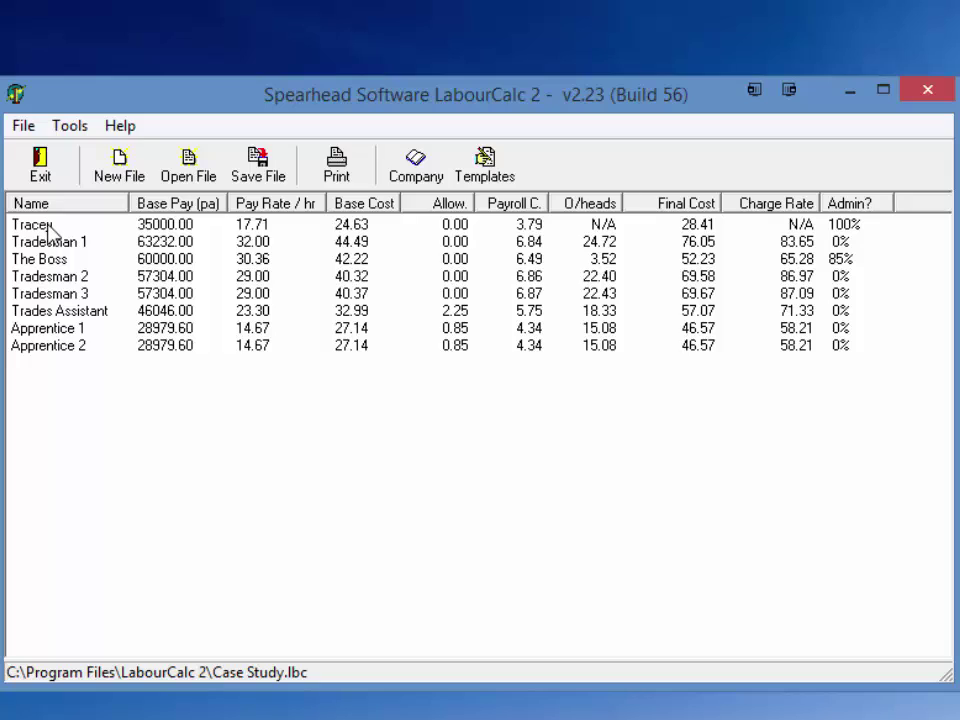
# Step: Review the first employee's chargeable hours, base cost and 15.37% additional payroll pages
pyautogui.doubleClick(47, 230)
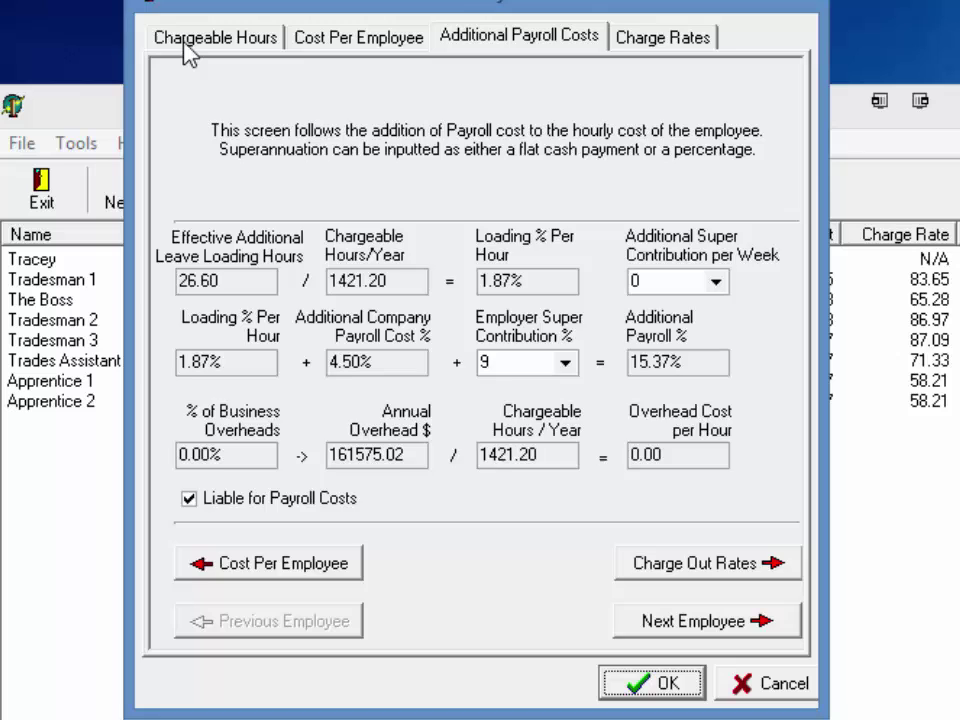
pyautogui.click(187, 48)
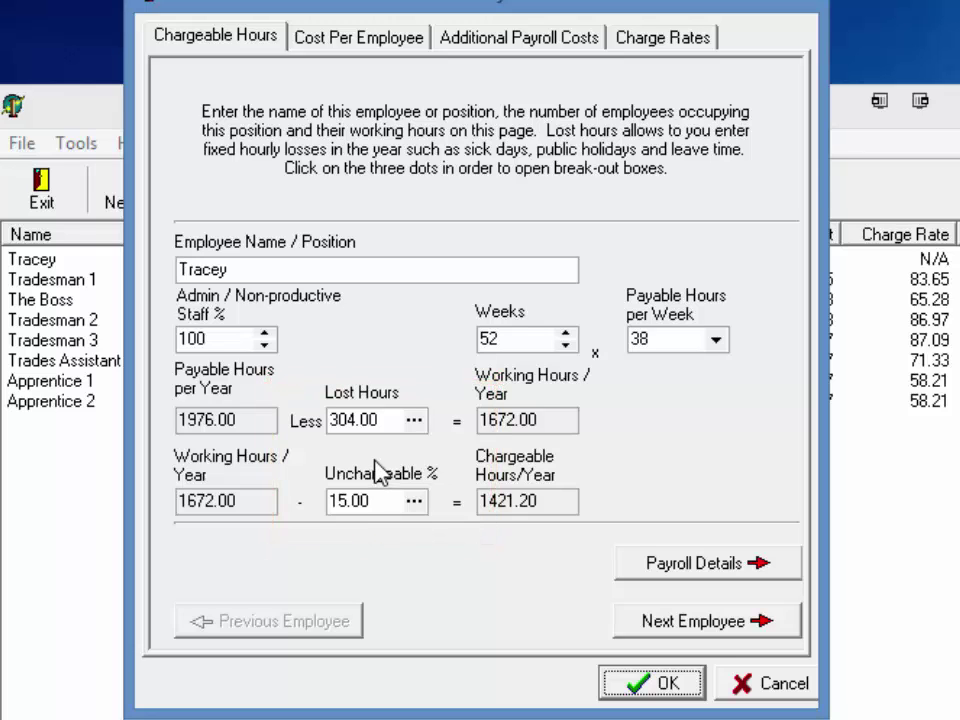
pyautogui.click(347, 38)
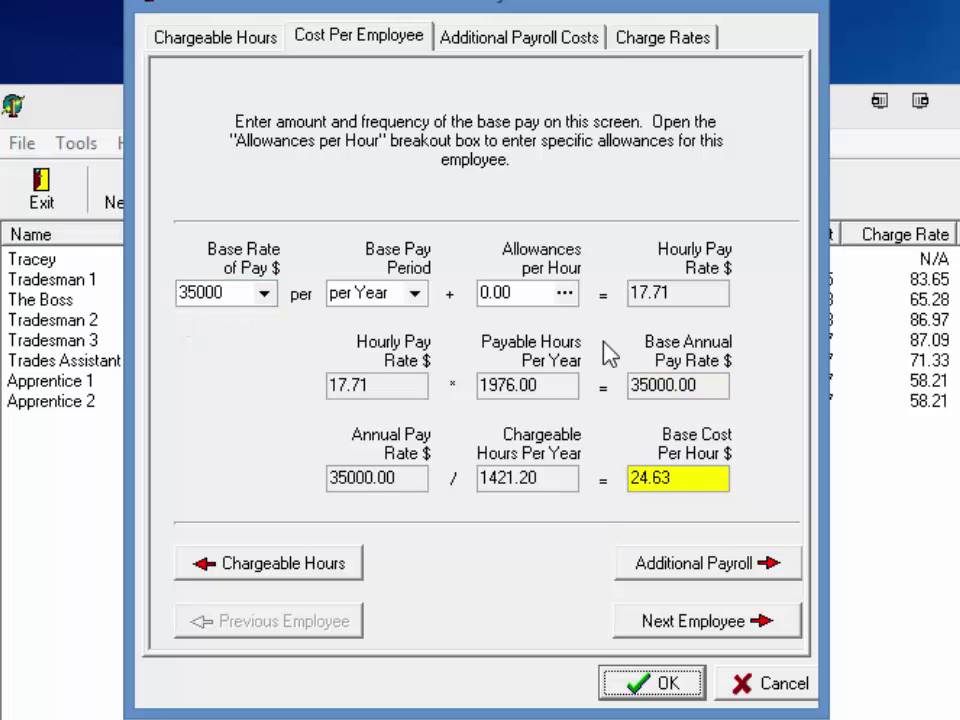
pyautogui.click(456, 40)
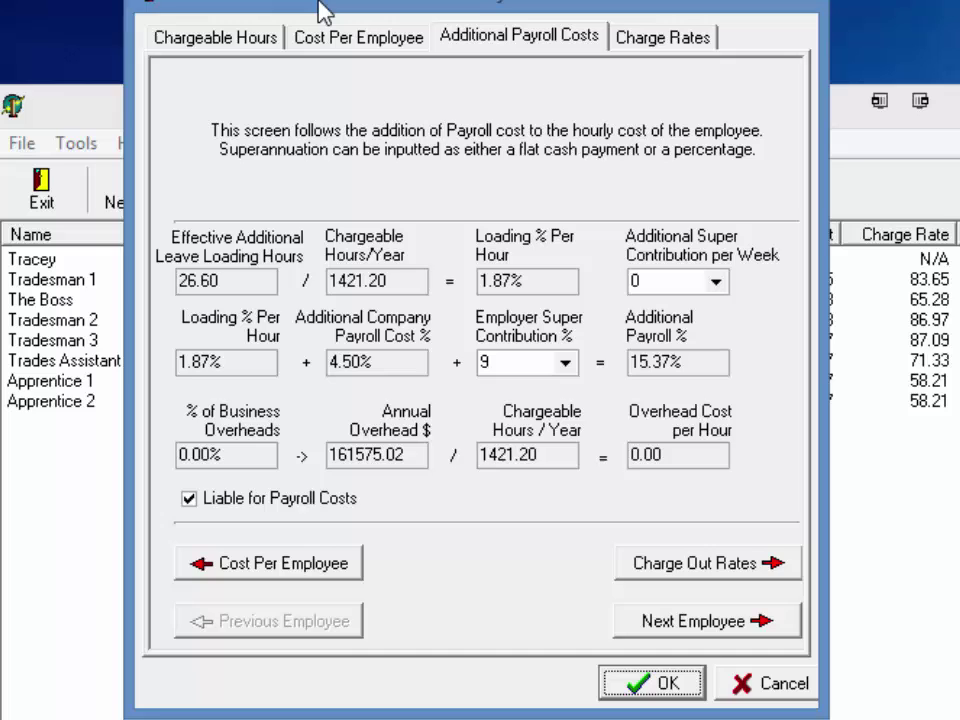
pyautogui.moveTo(262, 5); pyautogui.dragTo(220, 30)
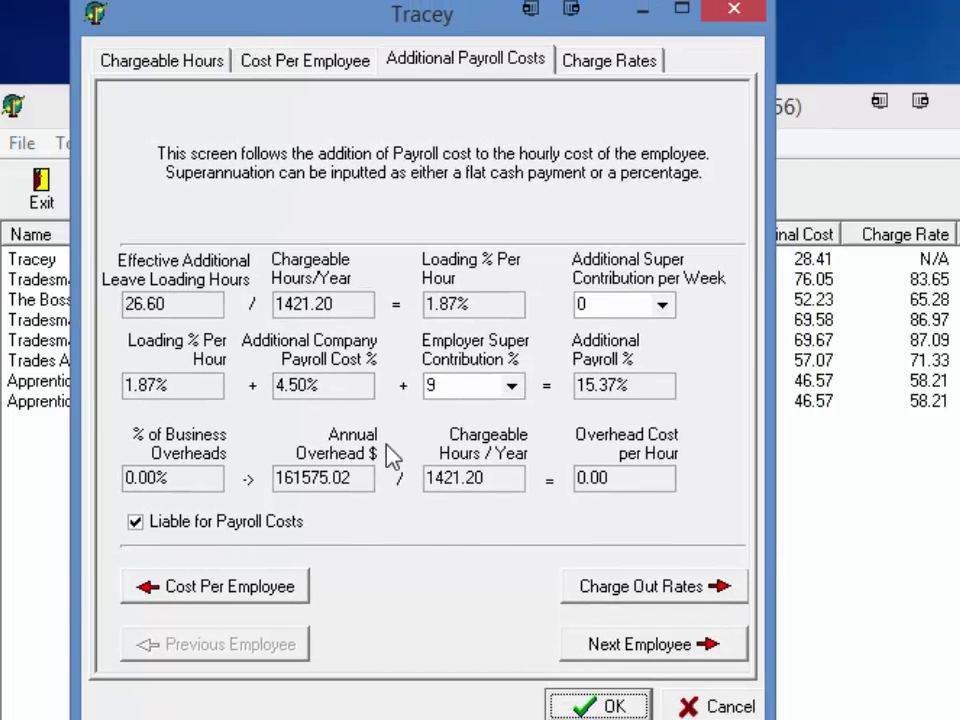
# Step: Go to Tradesman 1 and check 52 weeks at 38 hours, giving 1421.20 chargeable hours
pyautogui.click(596, 643)
pyautogui.click(203, 40)
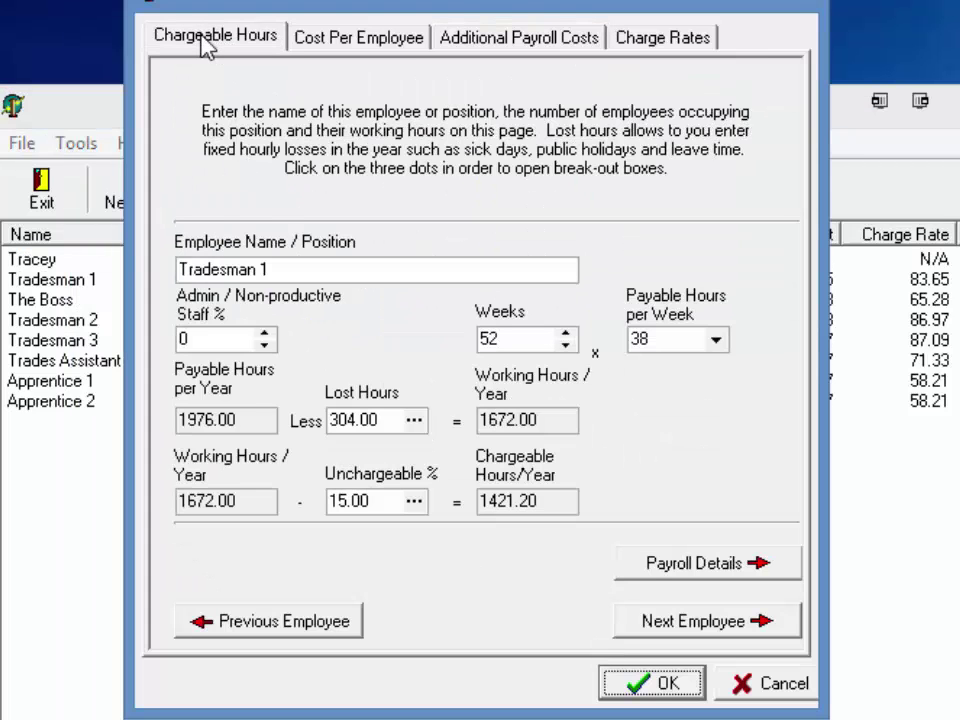
pyautogui.moveTo(311, 3); pyautogui.dragTo(311, 32)
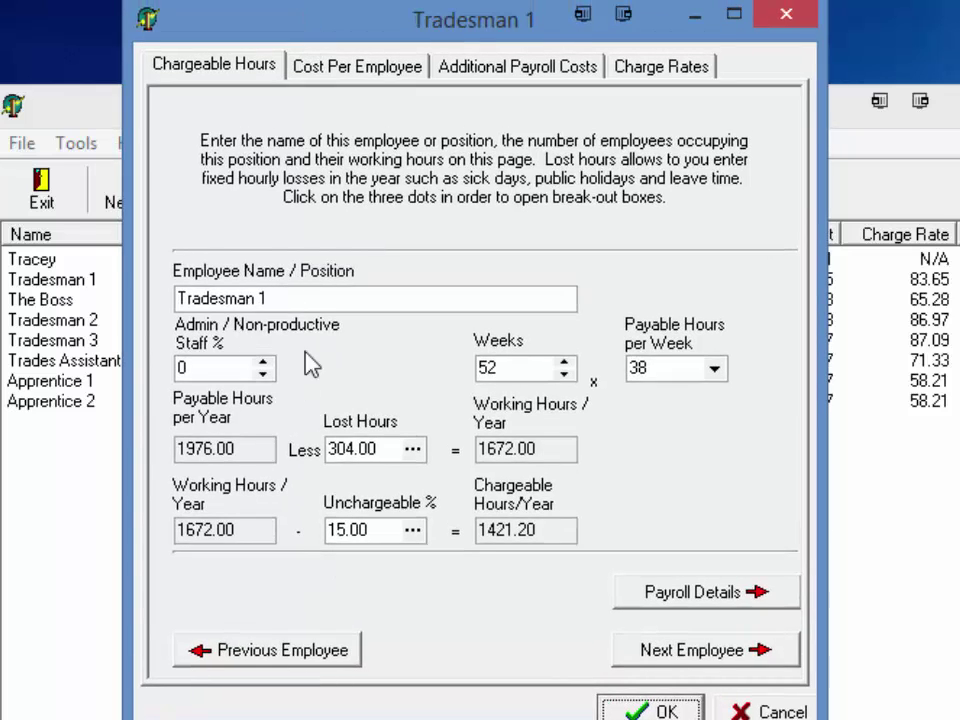
pyautogui.click(508, 366)
pyautogui.click(668, 372)
pyautogui.click(214, 450)
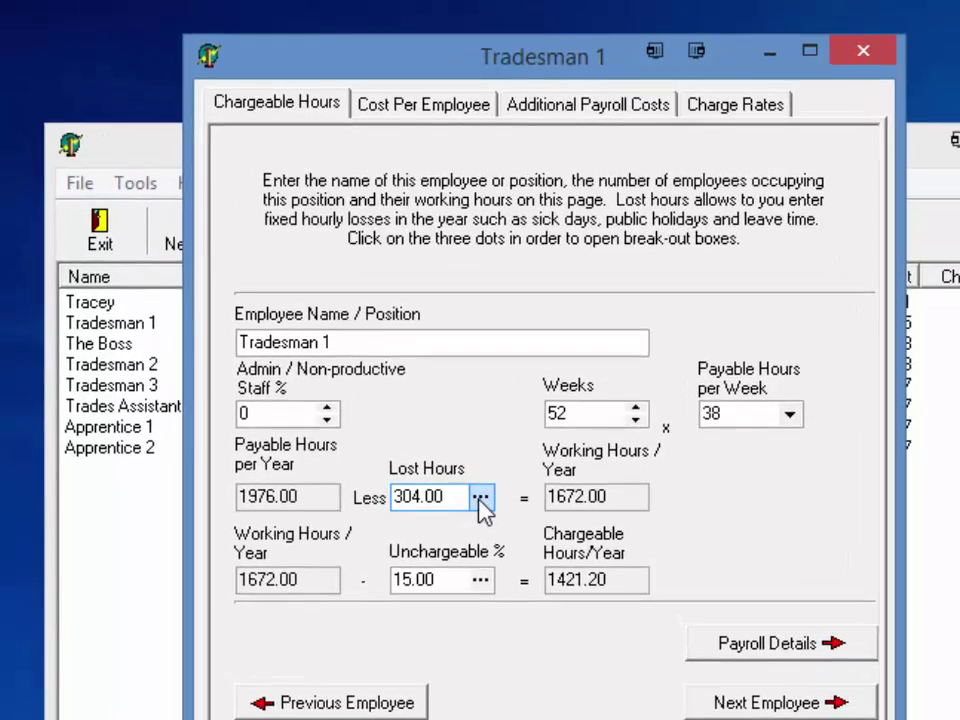
# Step: Confirm Tradesman 1's annual leave, sick leave and public holiday lost hours totalling 304.00
pyautogui.click(412, 449)
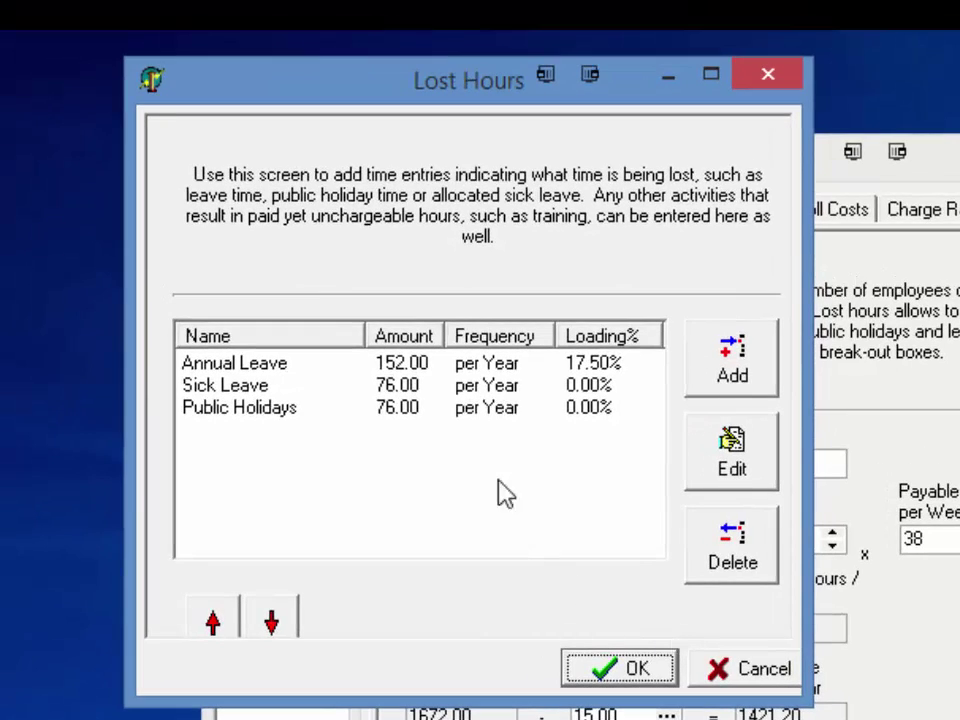
pyautogui.click(228, 365)
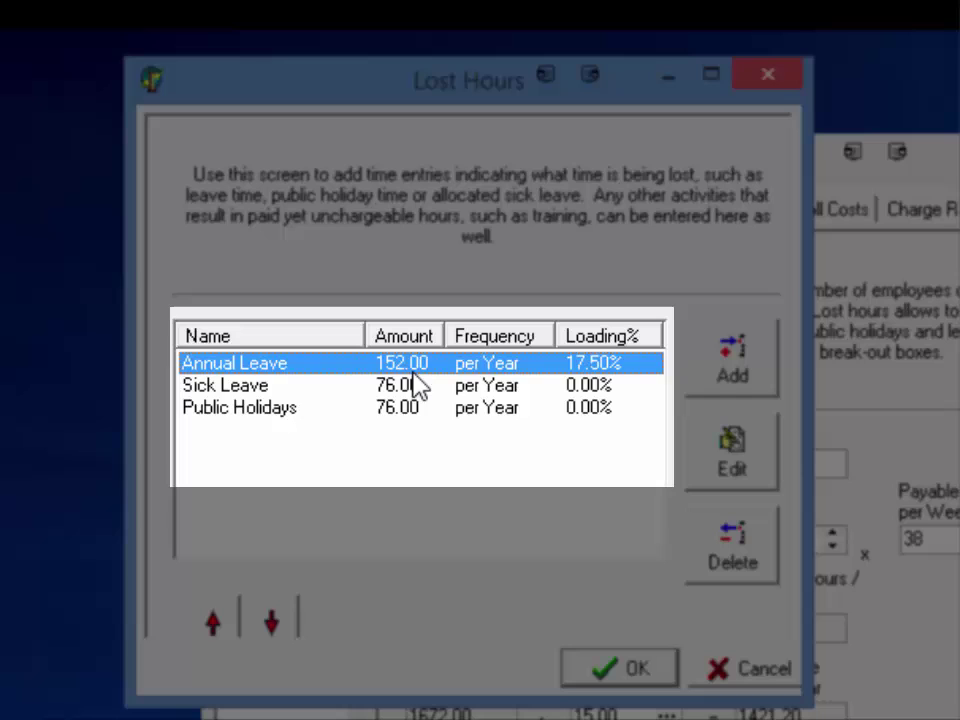
pyautogui.click(264, 387)
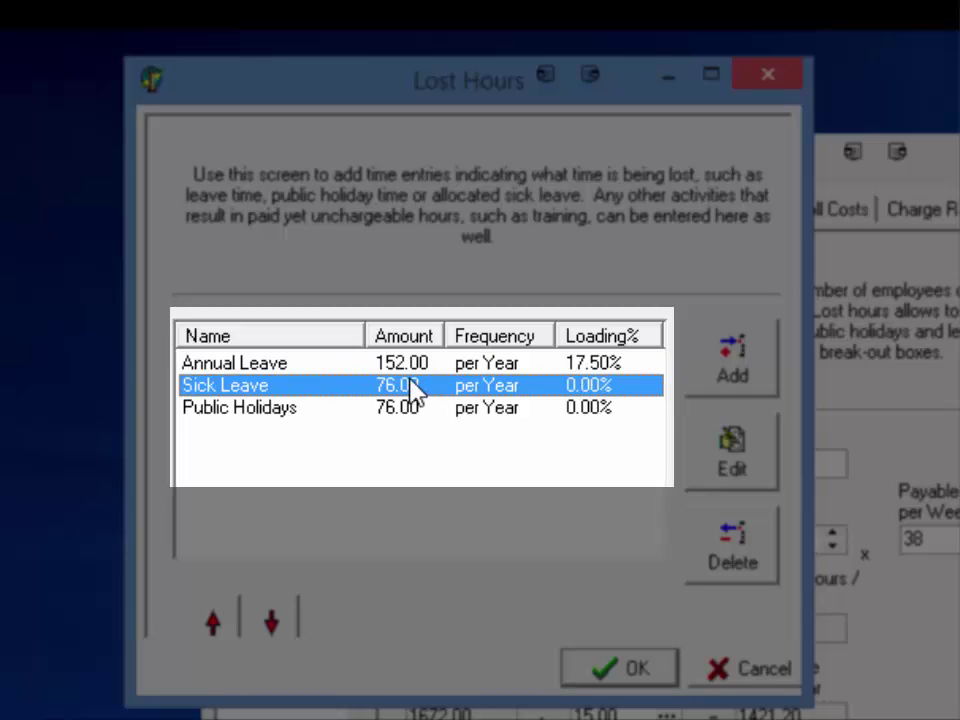
pyautogui.click(248, 410)
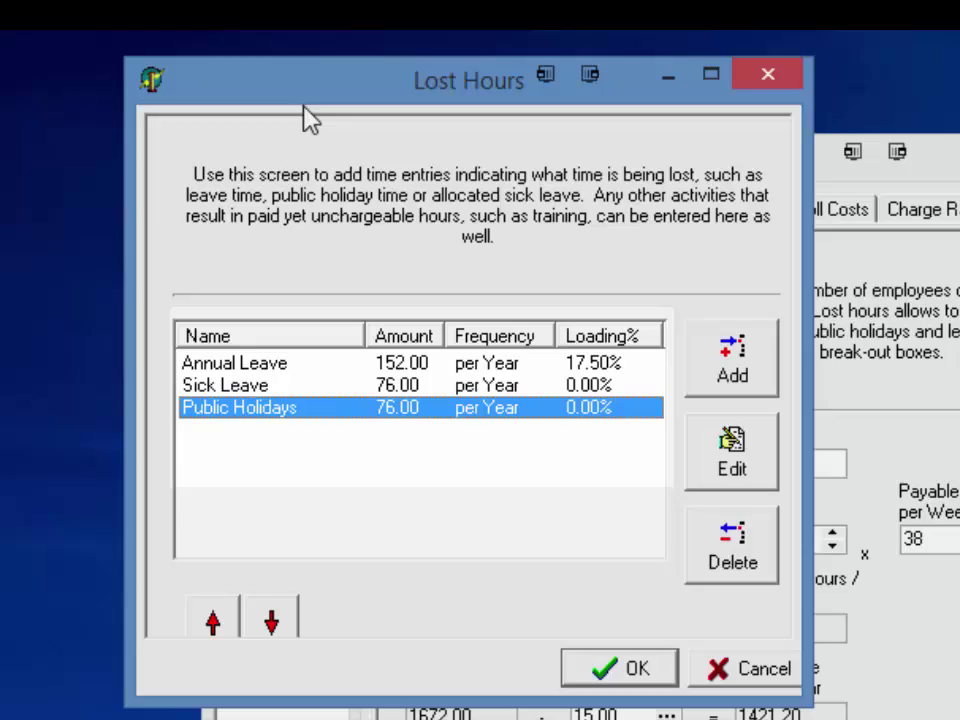
pyautogui.moveTo(331, 93); pyautogui.dragTo(594, 171)
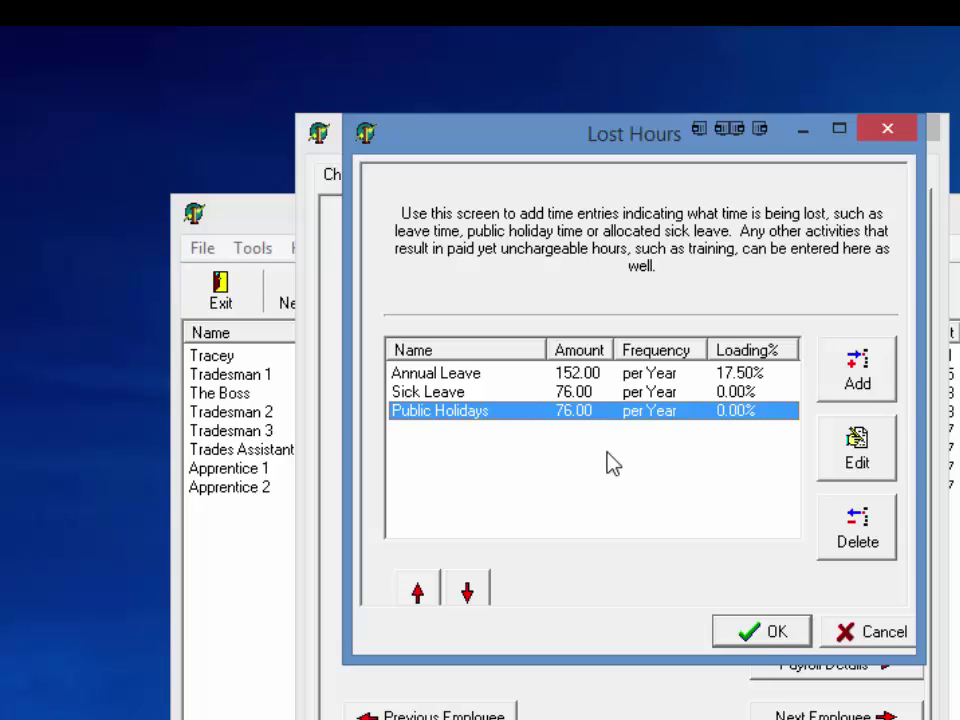
pyautogui.click(755, 632)
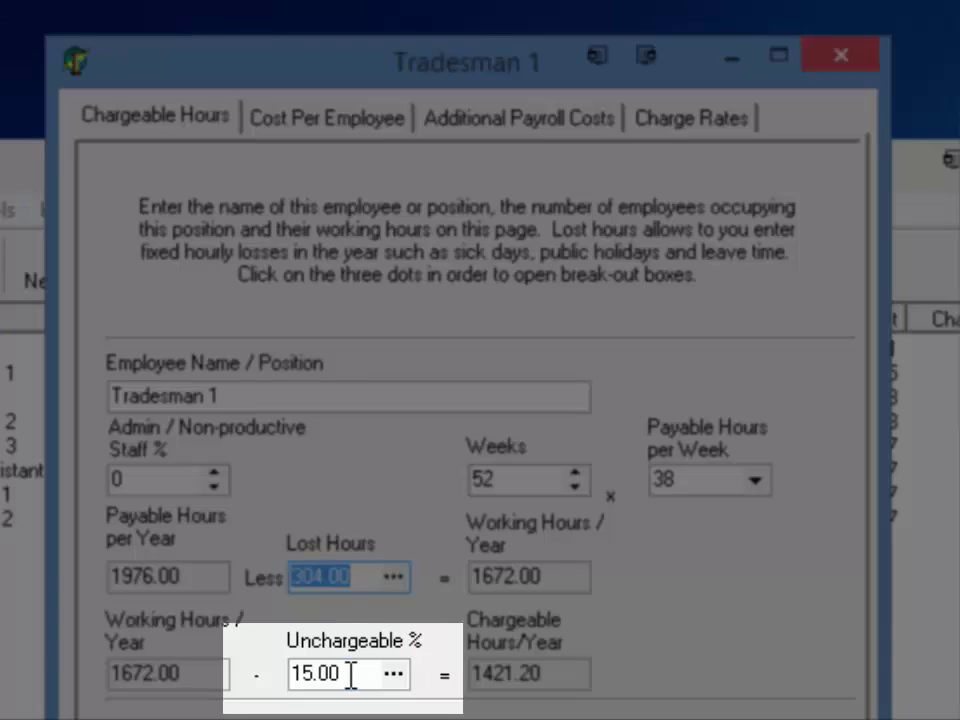
pyautogui.click(349, 675)
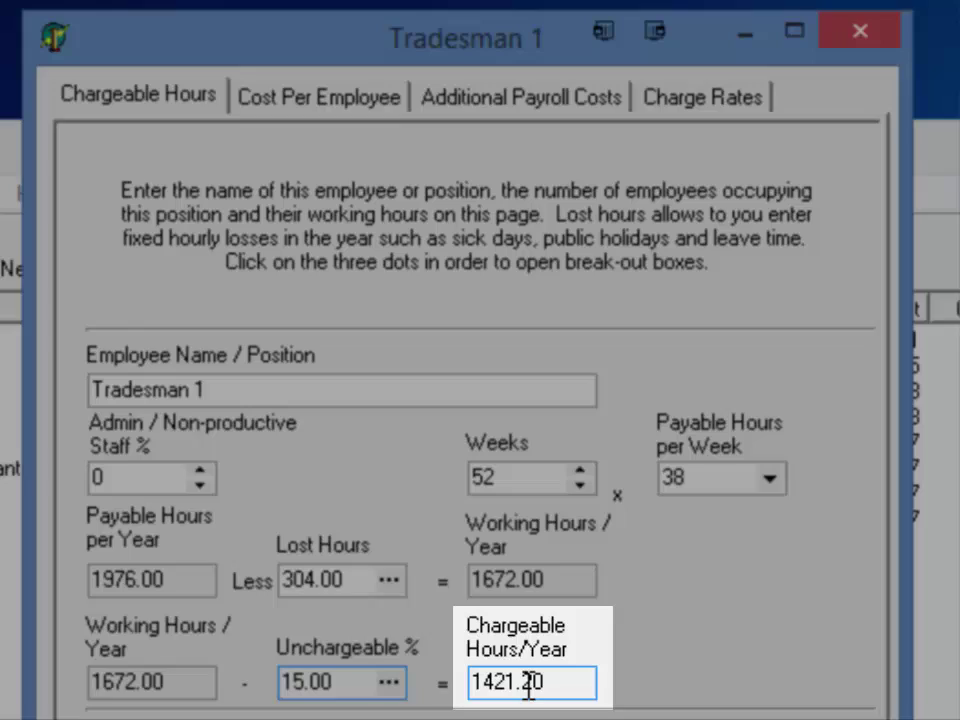
# Step: Keep Tradesman 1's base pay at 32 per Hour and show his allowances breakdown
pyautogui.hotkey('ctrl', 'Tab')
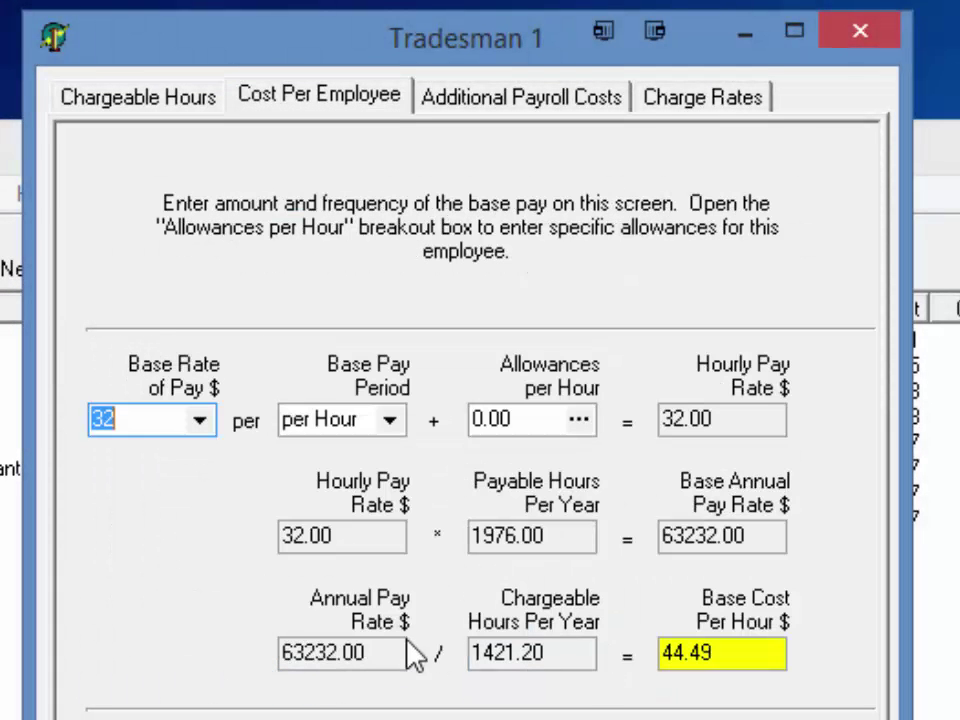
pyautogui.click(153, 418)
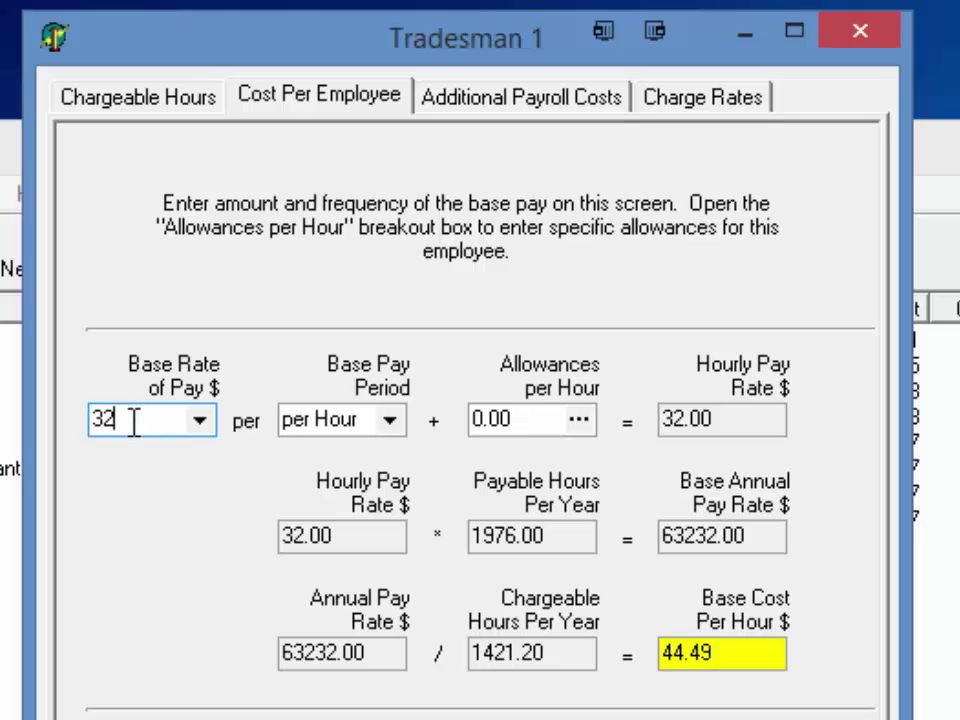
pyautogui.click(389, 420)
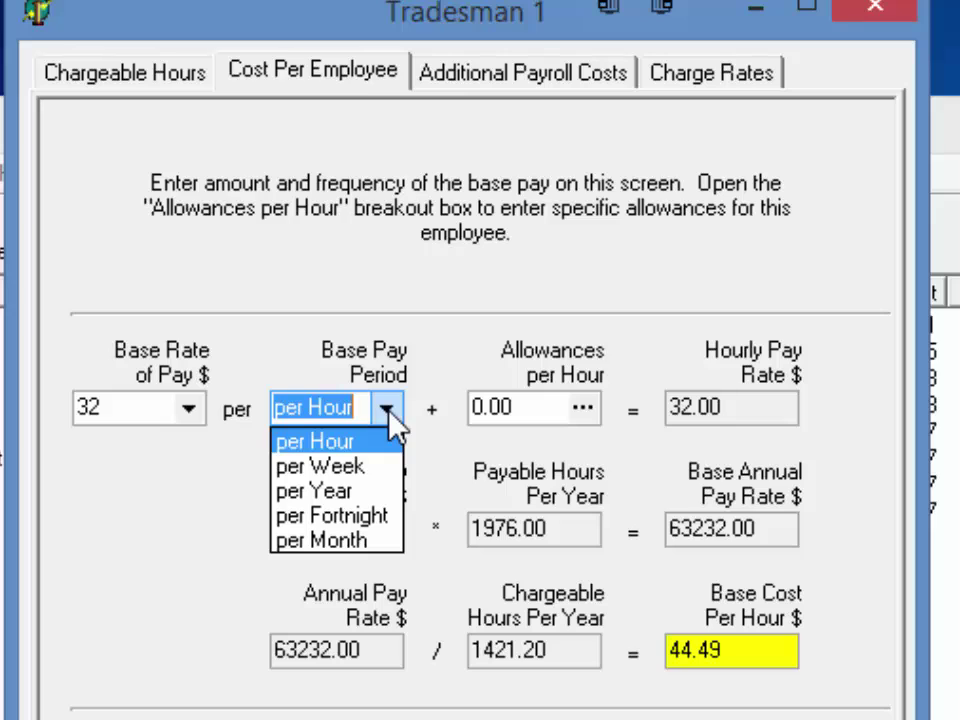
pyautogui.click(437, 429)
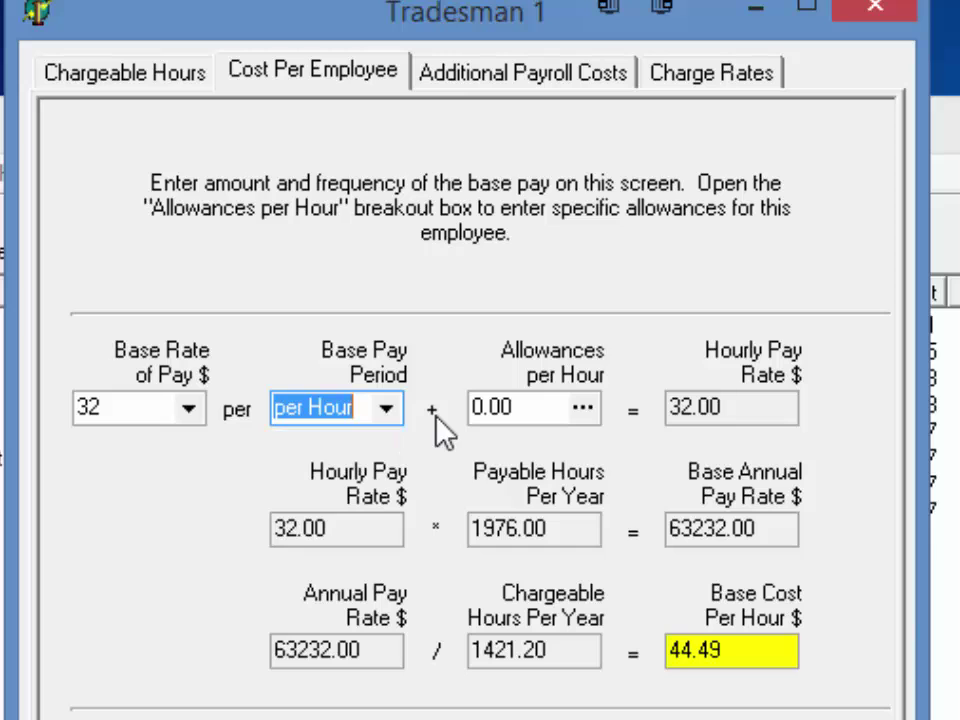
pyautogui.click(583, 409)
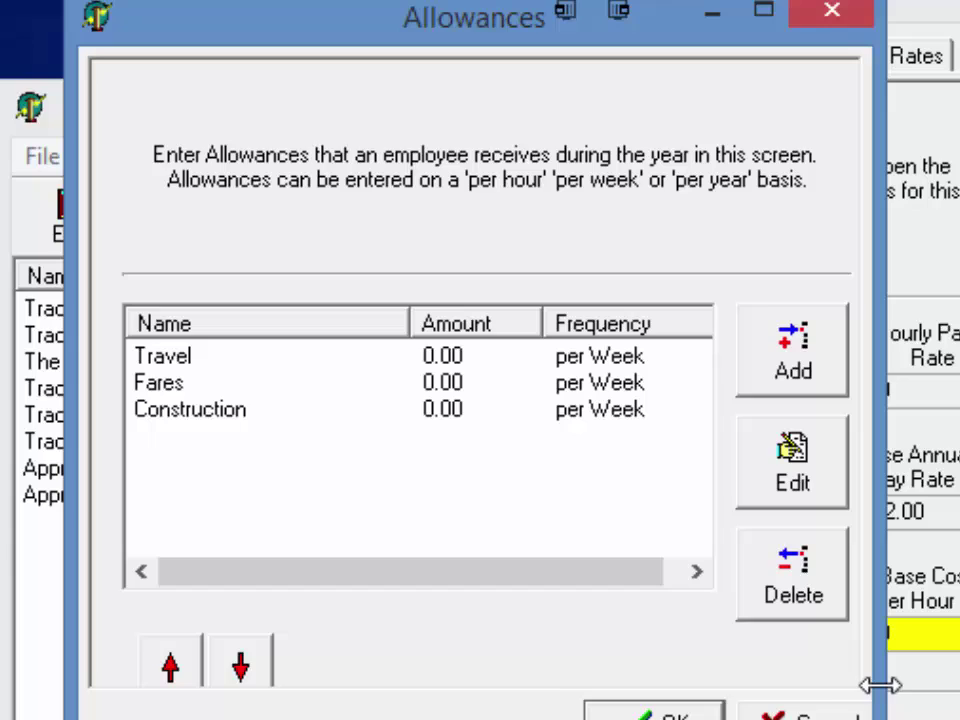
# Step: Close the allowances unchanged and select the 44.49 base cost per hour field
pyautogui.click(655, 715)
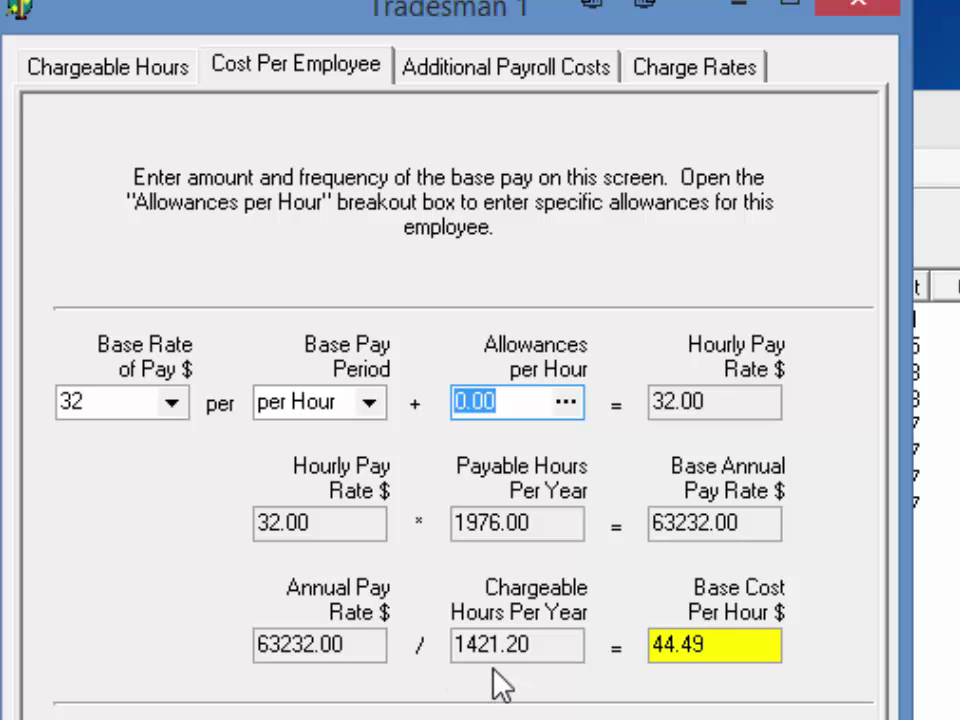
pyautogui.click(726, 641)
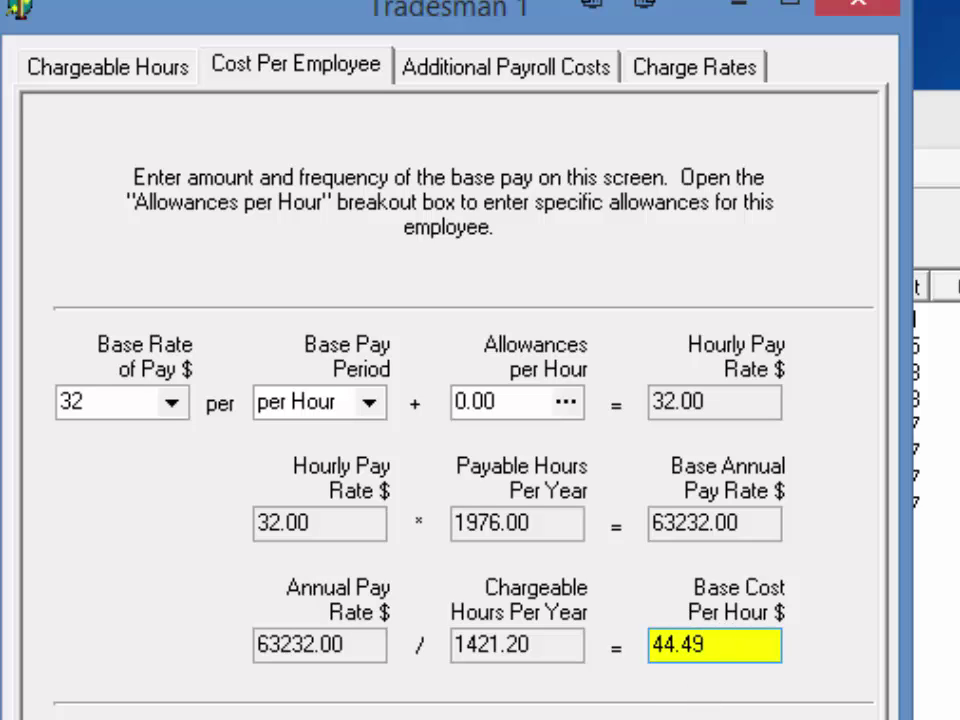
pyautogui.hotkey('ctrl', 'Tab')
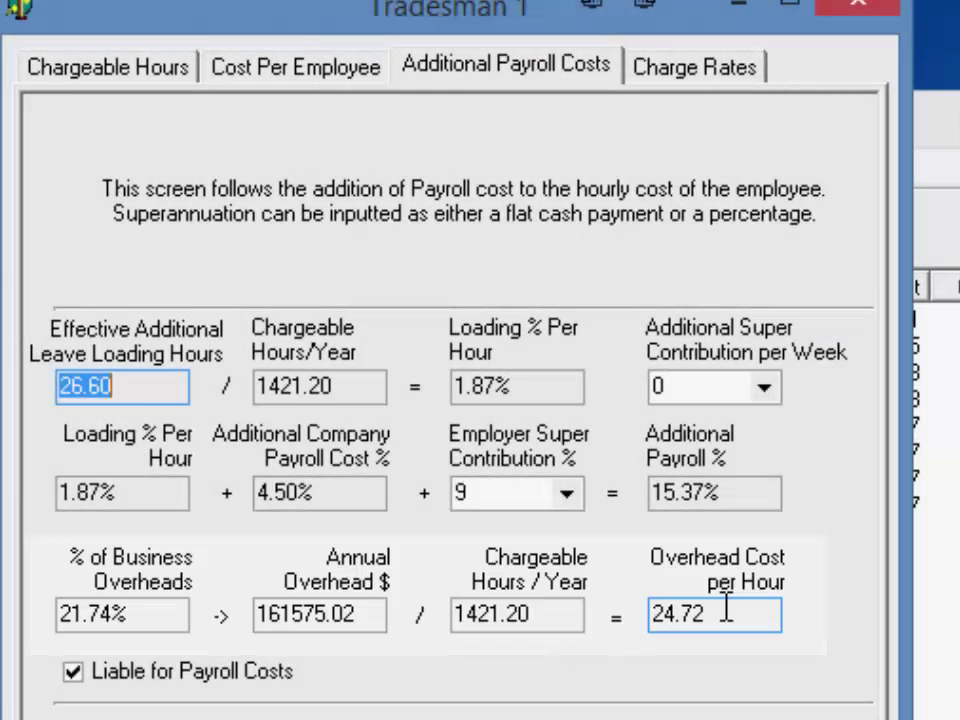
# Step: Check Tradesman 1's 83.65 total charge per hour and accept his record
pyautogui.click(695, 65)
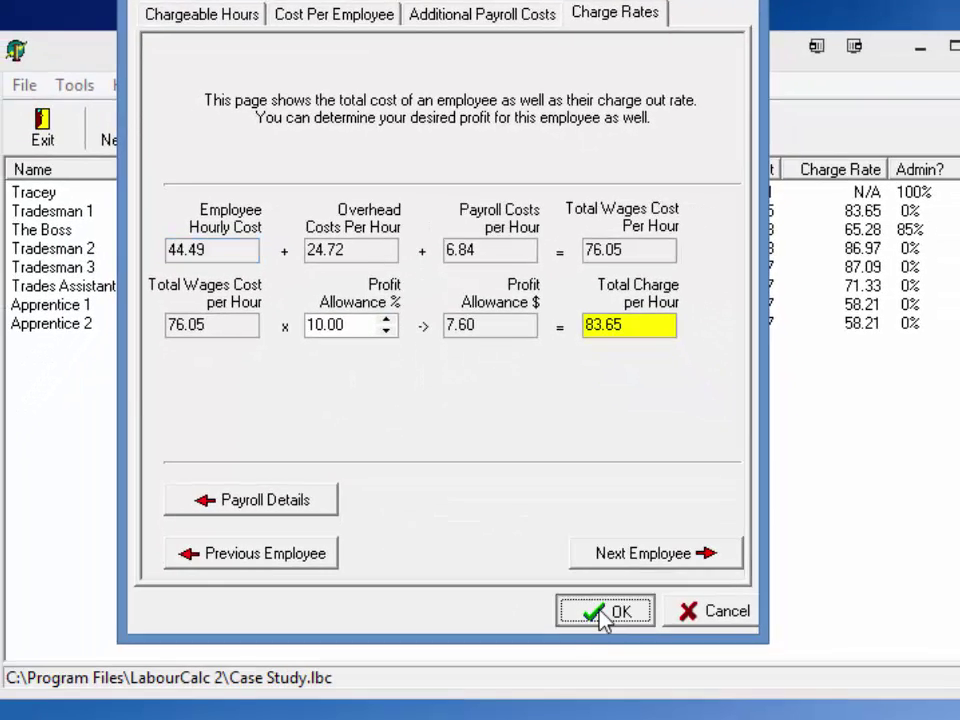
pyautogui.click(603, 613)
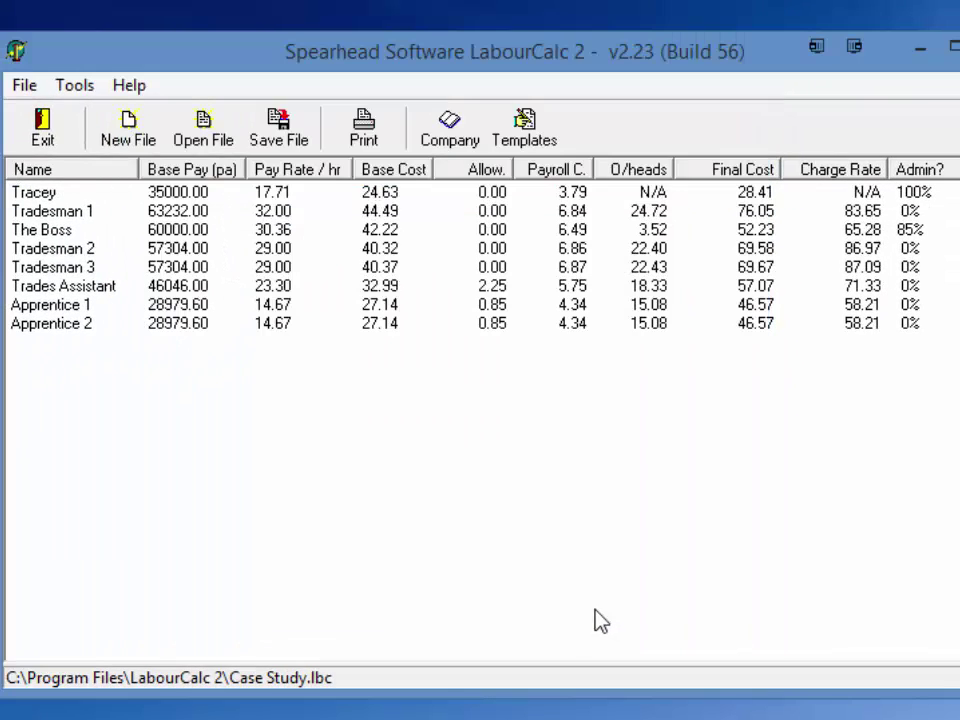
pyautogui.doubleClick(60, 313)
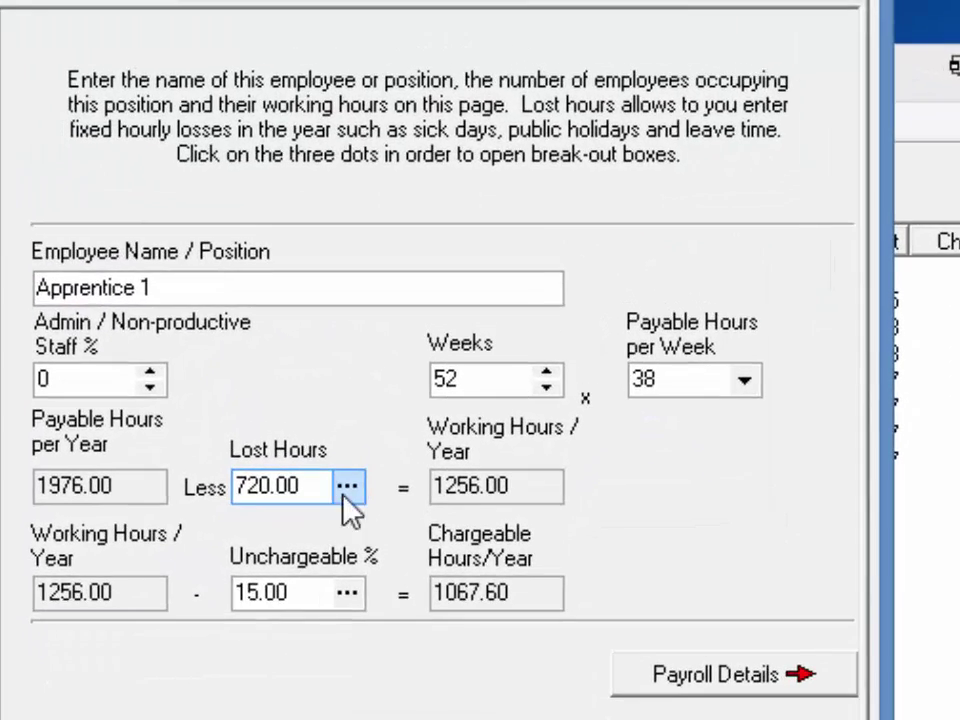
pyautogui.click(386, 341)
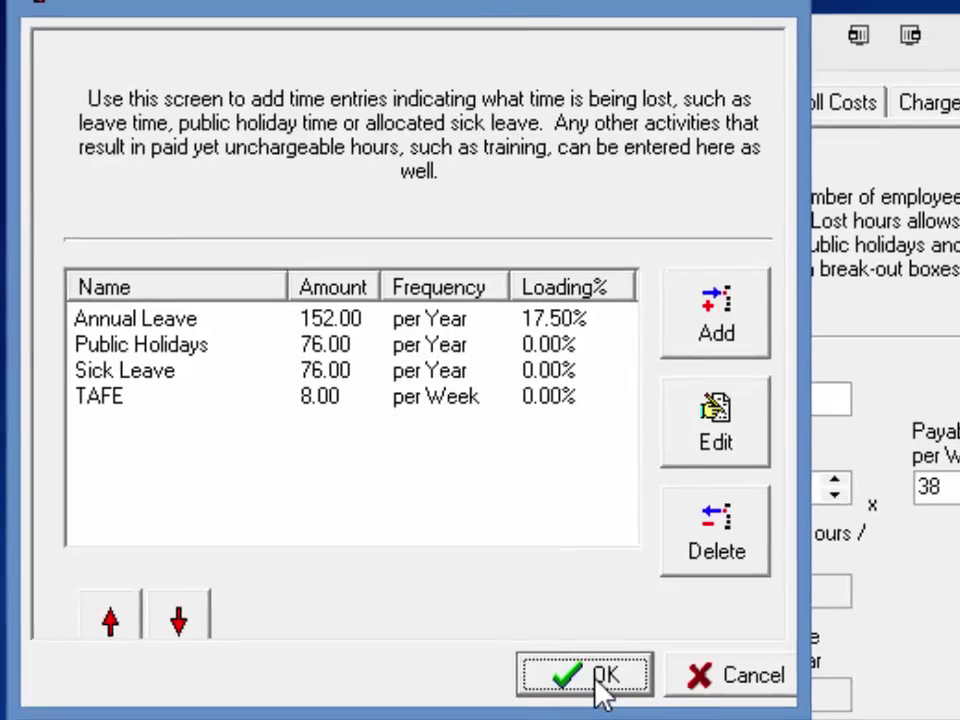
pyautogui.click(628, 698)
pyautogui.click(760, 719)
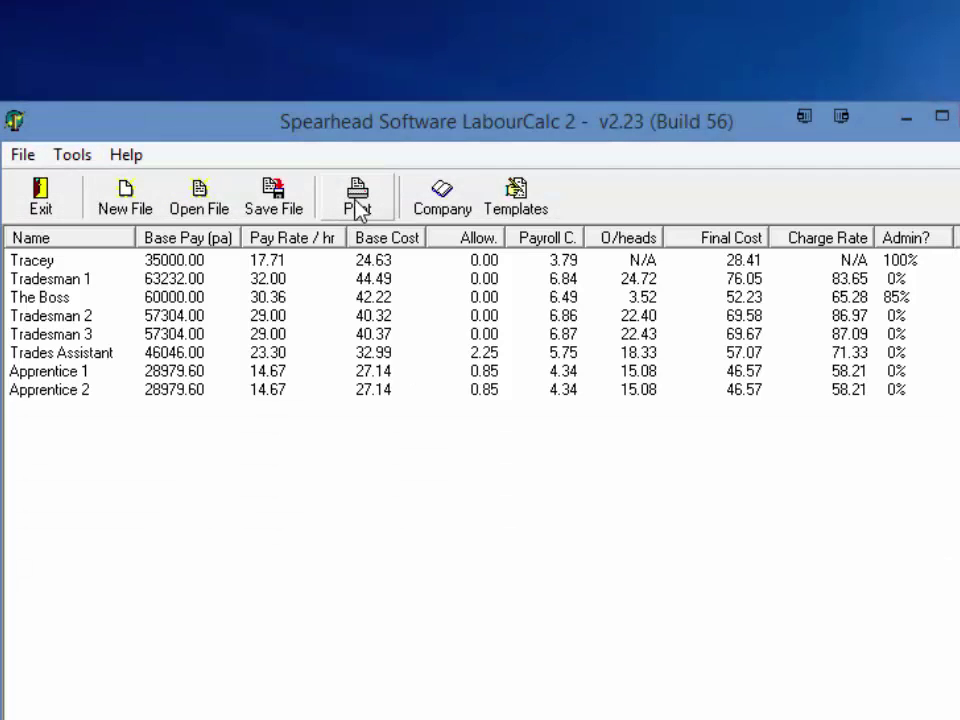
pyautogui.click(357, 207)
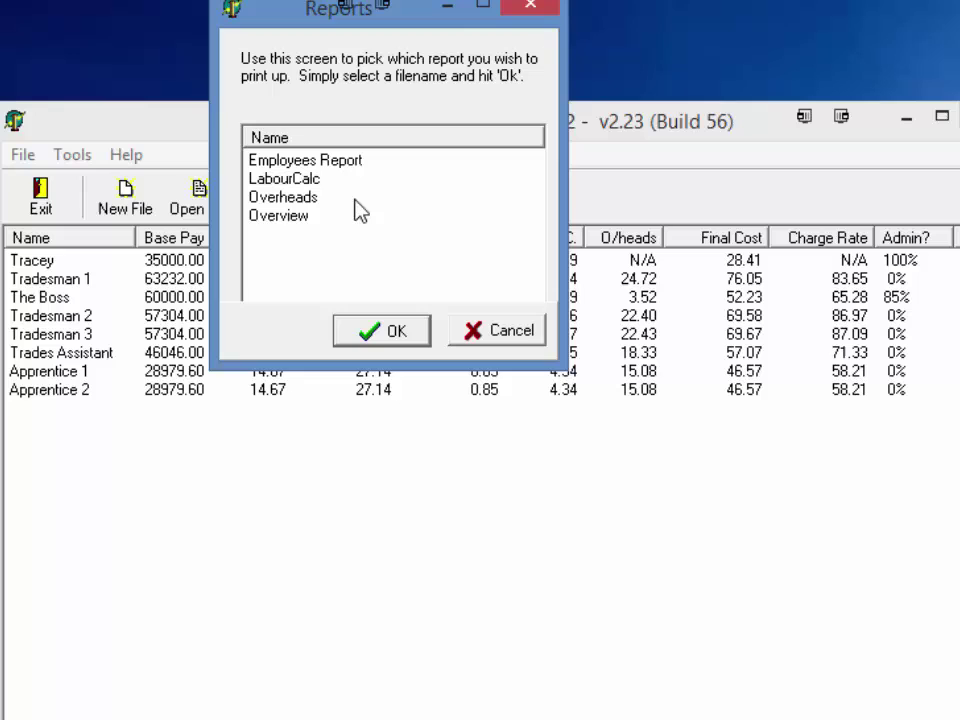
pyautogui.click(278, 216)
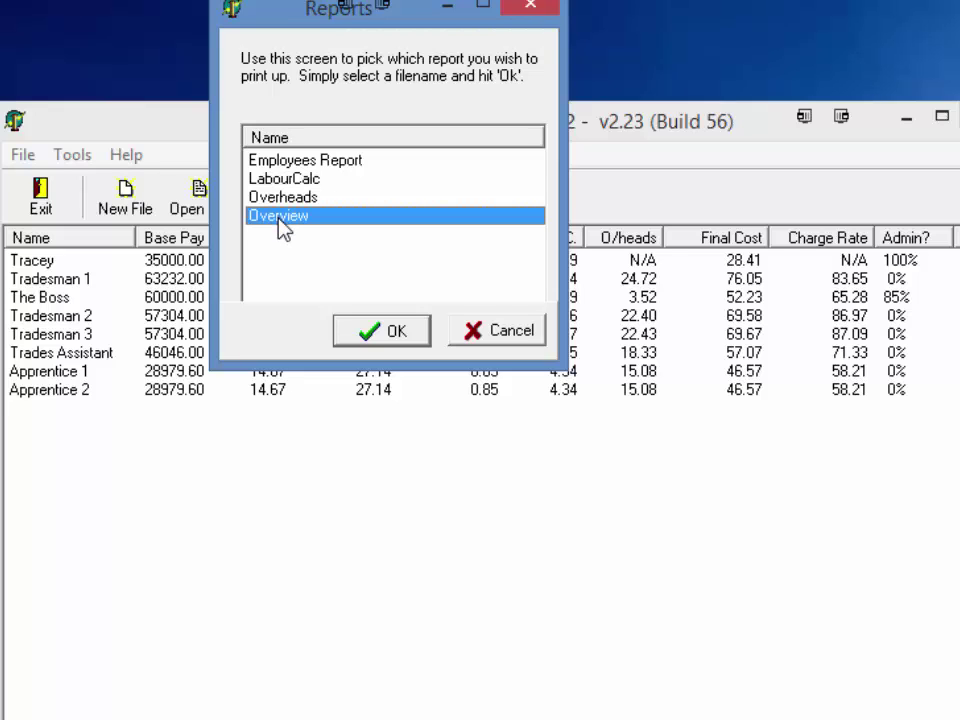
pyautogui.click(356, 333)
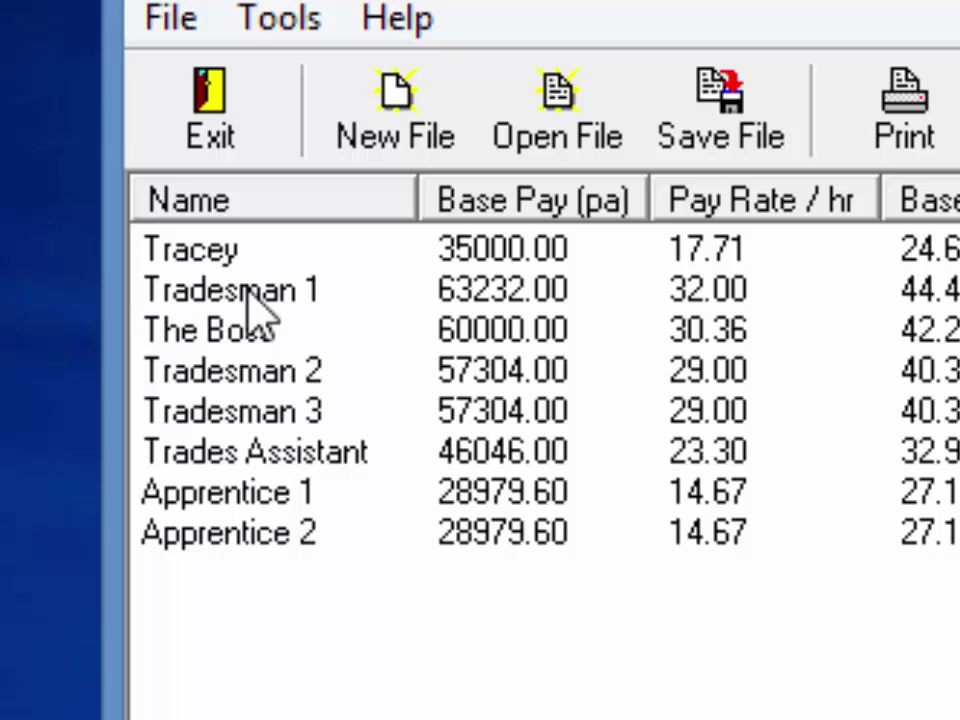
pyautogui.click(256, 312)
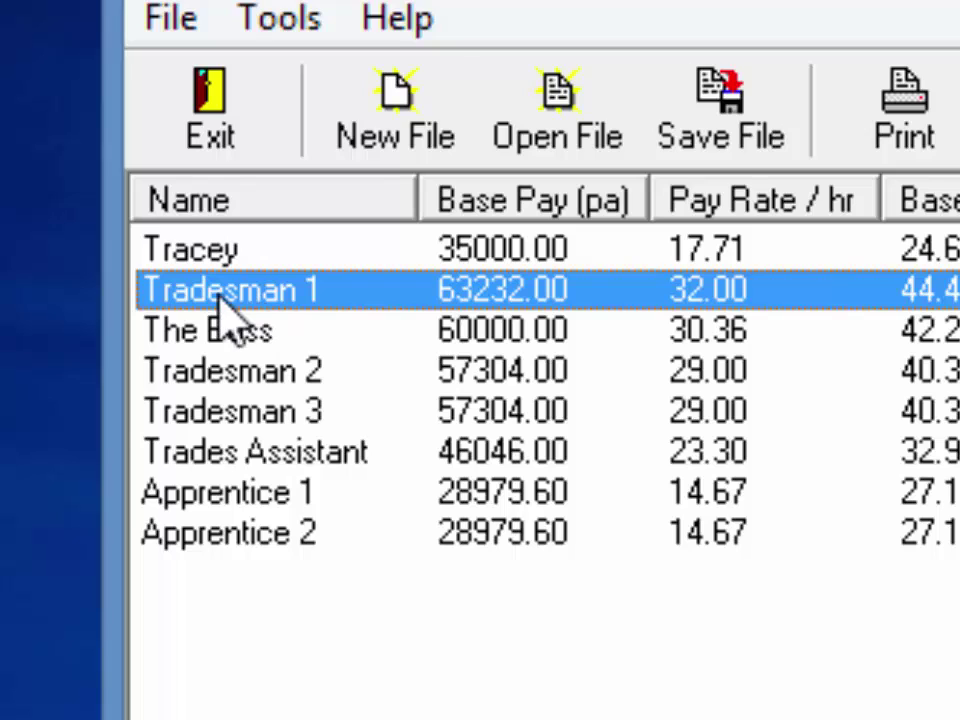
pyautogui.rightClick(255, 288)
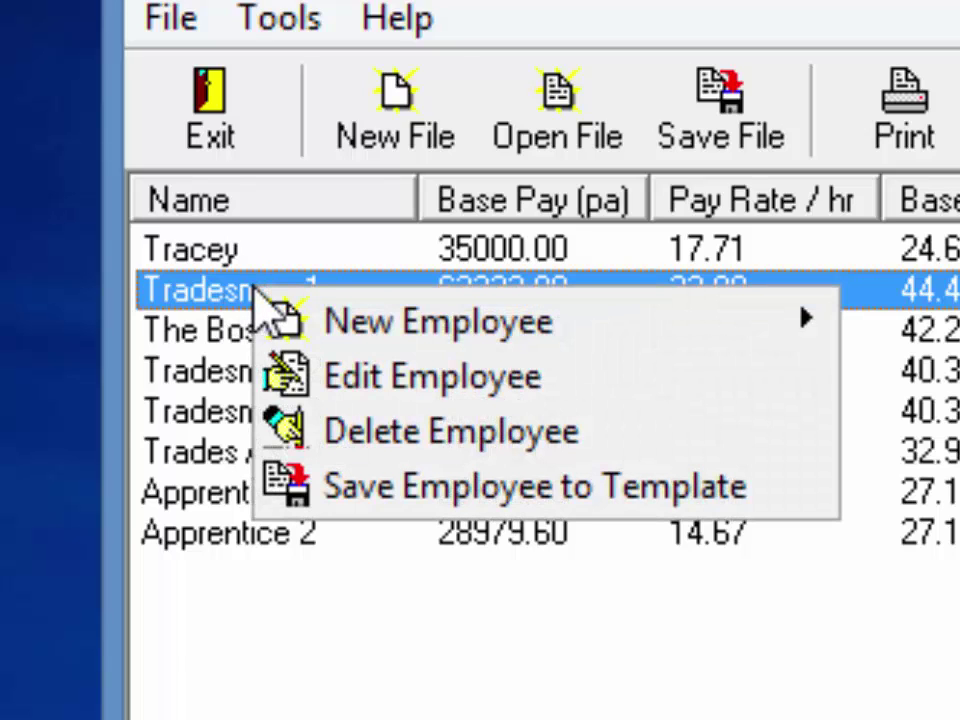
pyautogui.click(492, 490)
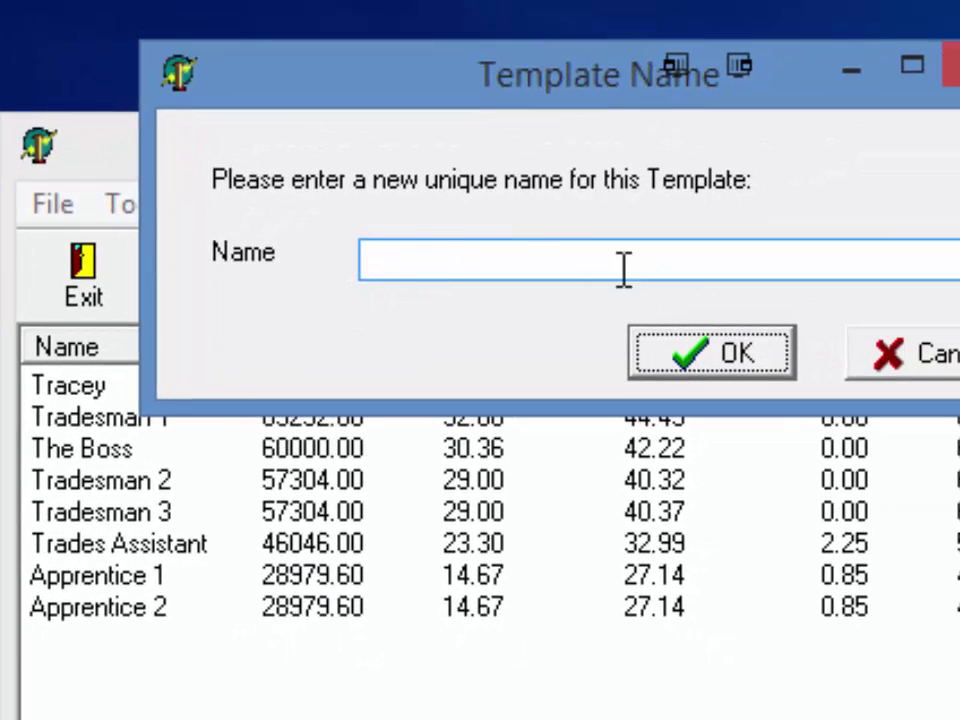
pyautogui.click(915, 353)
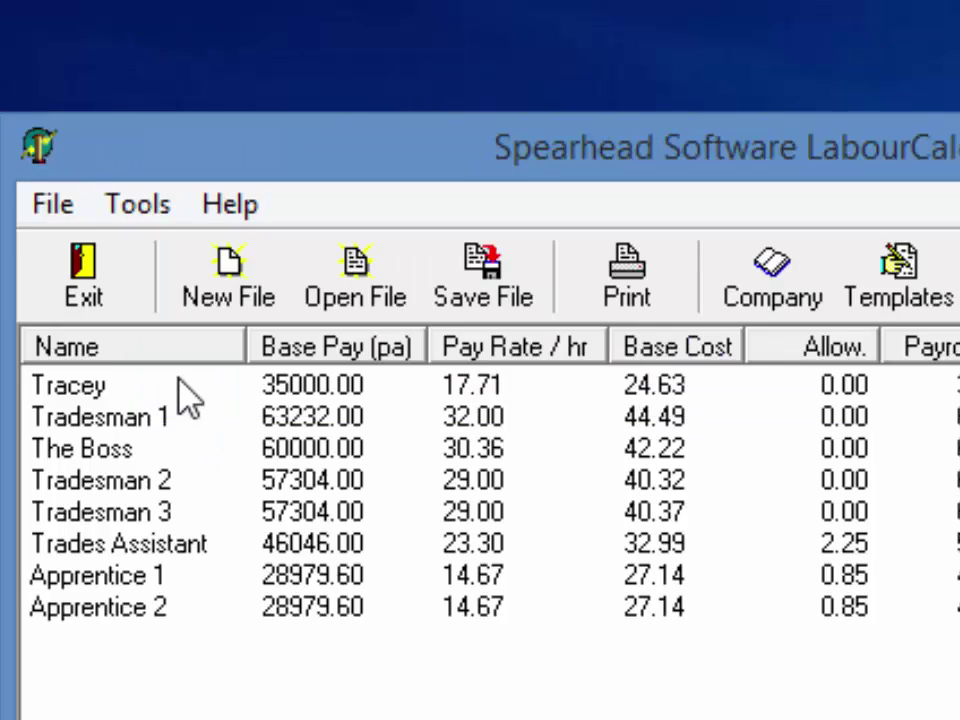
pyautogui.rightClick(234, 700)
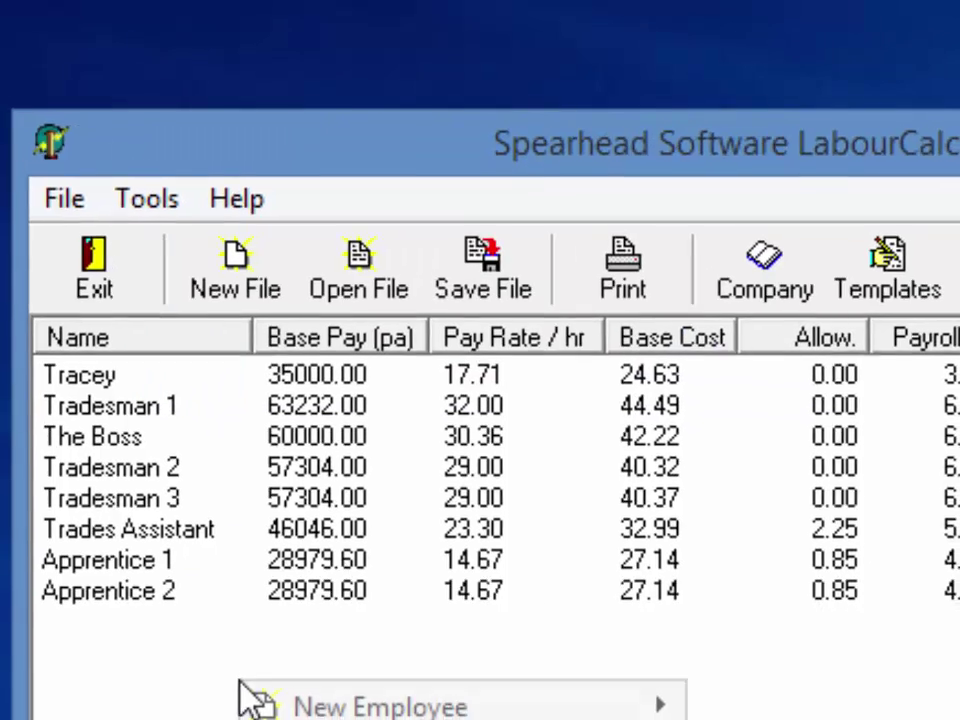
pyautogui.moveTo(366, 712)
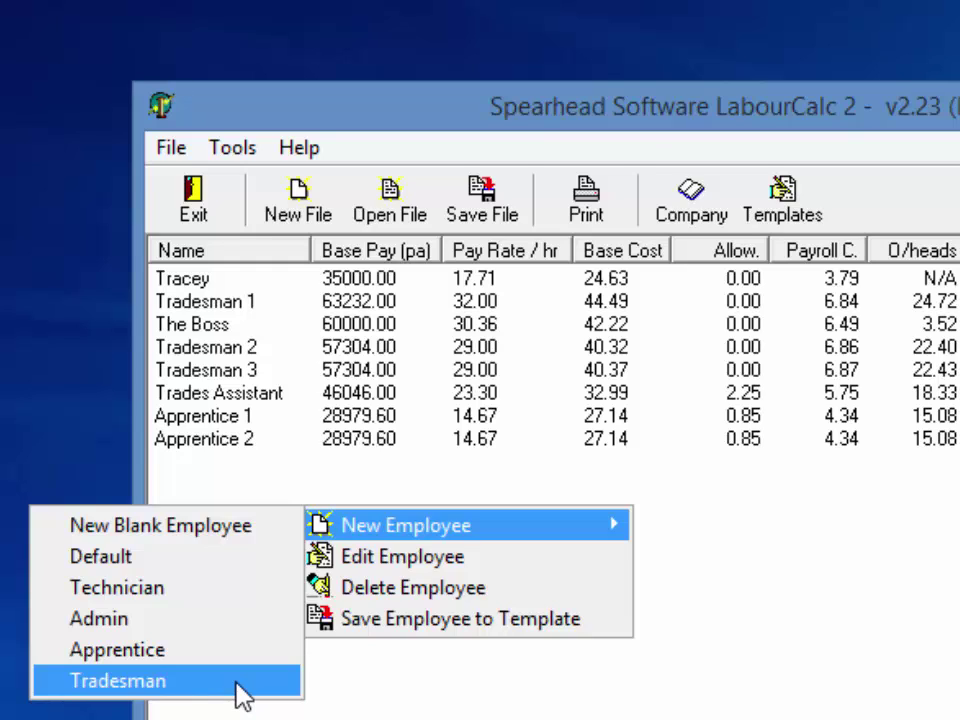
pyautogui.click(936, 583)
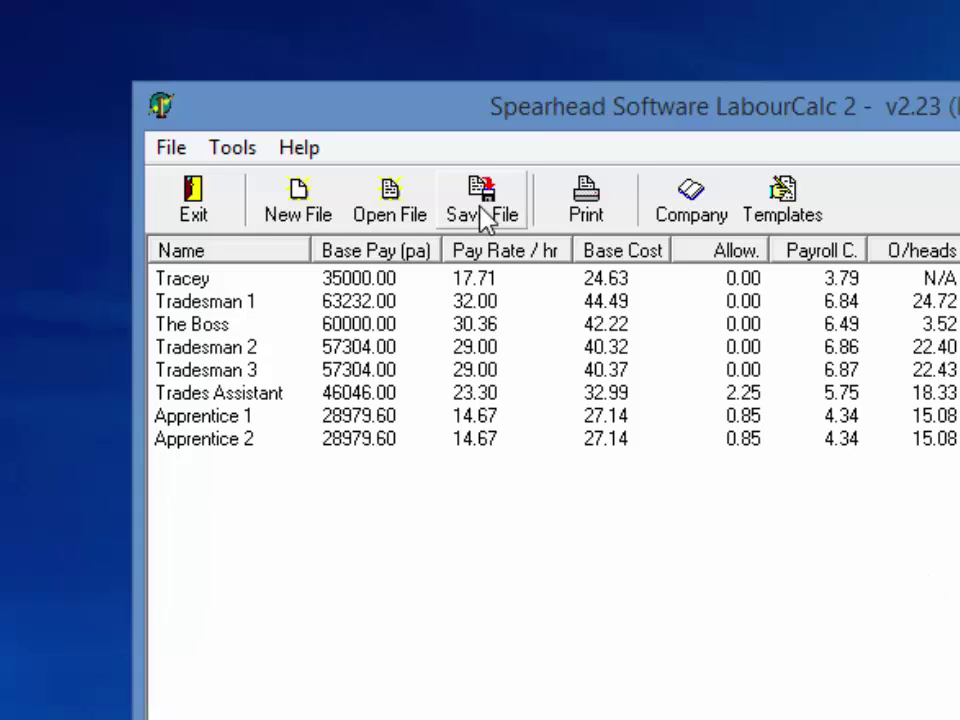